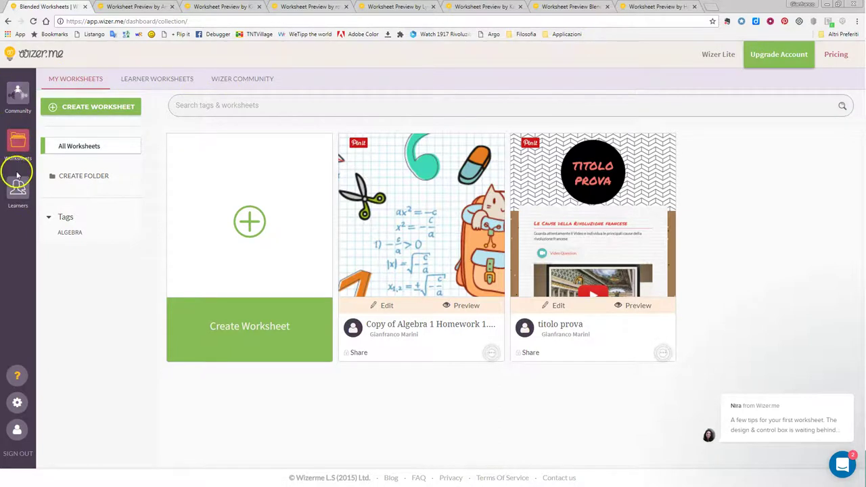
Look through the My Worksheets, Learner Worksheets and Wizer Community sections of the dashboard.
left_click(61, 81)
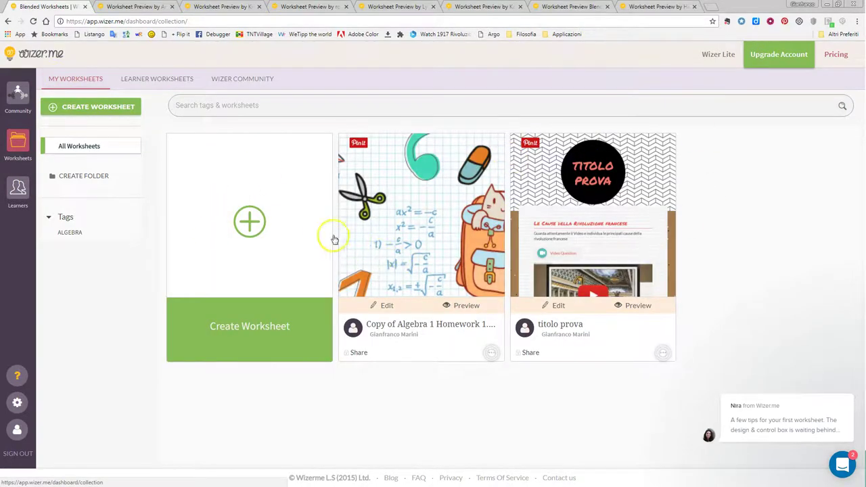
left_click(161, 80)
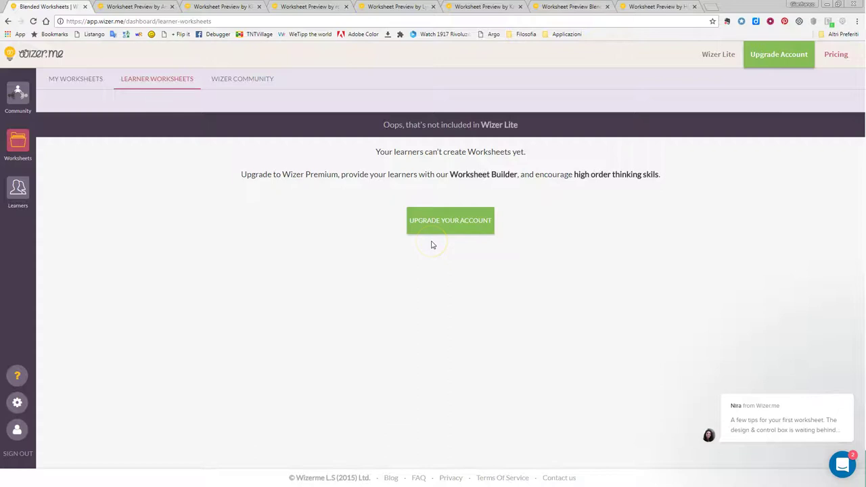
left_click(237, 79)
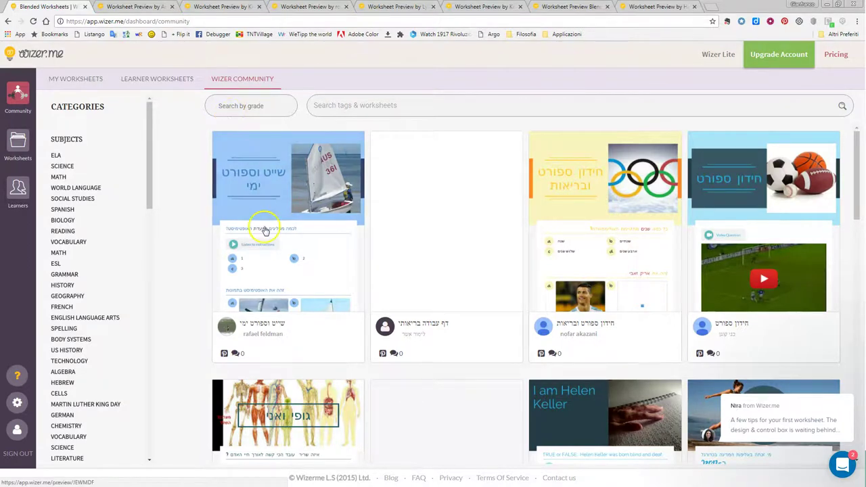
Copy the community worksheet The Great Fire Chapter 2 to the account and return to the personal worksheet collection.
scroll(275, 270, "down", 1)
scroll(274, 269, "down", 8)
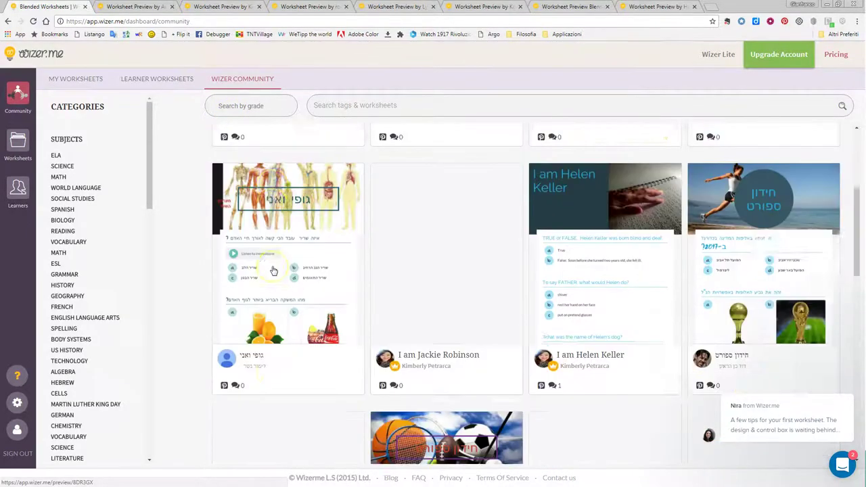
scroll(274, 271, "down", 2)
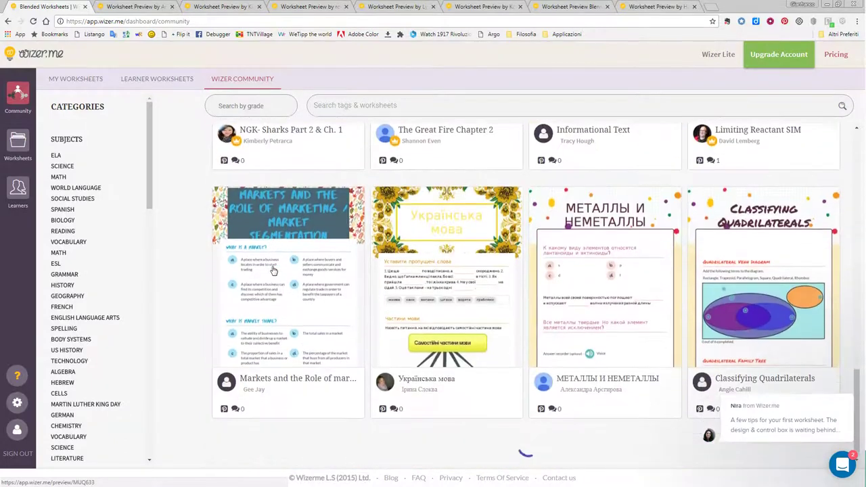
left_click(270, 291)
scroll(270, 291, "up", 1)
scroll(271, 291, "up", 3)
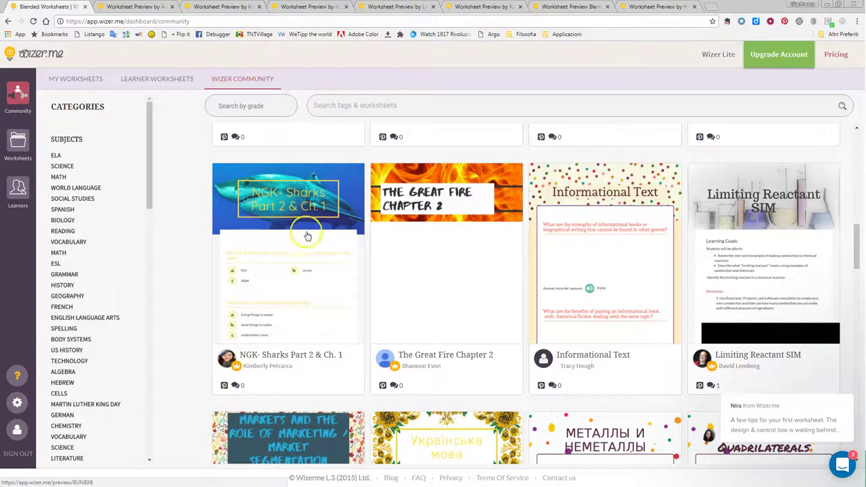
left_click(454, 246)
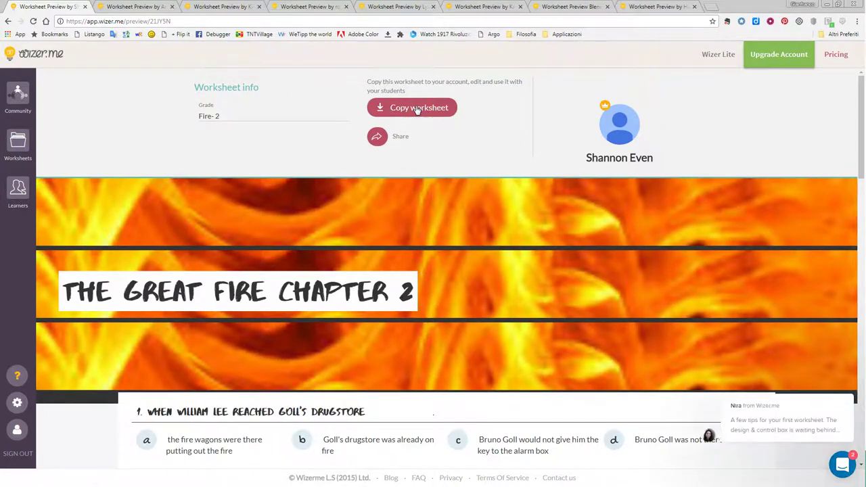
left_click(417, 109)
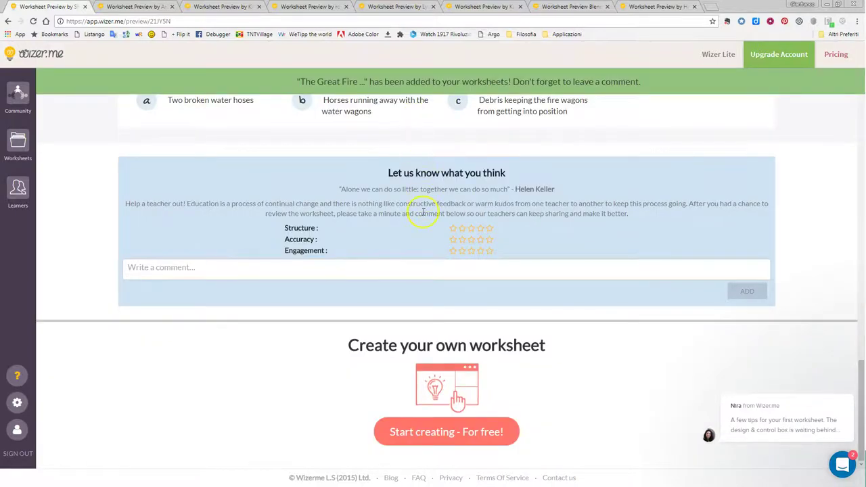
left_click(19, 145)
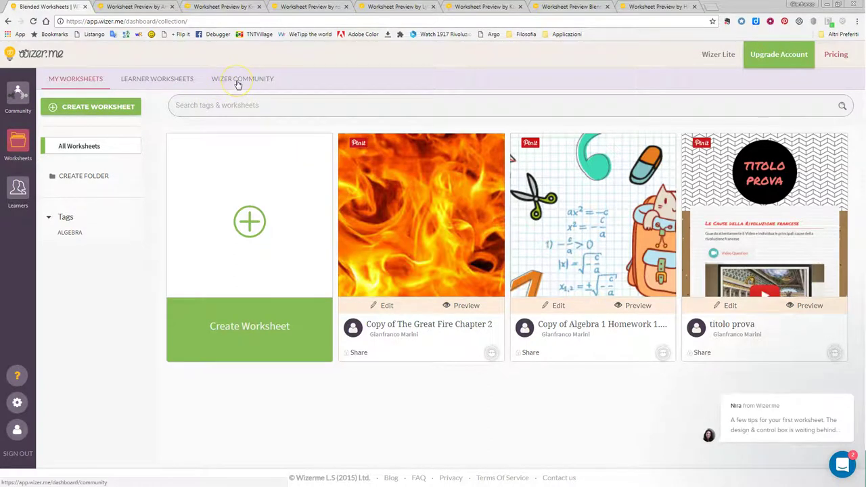
Filter the Wizer Community worksheets by the Math subject and browse the matching worksheets.
left_click(18, 94)
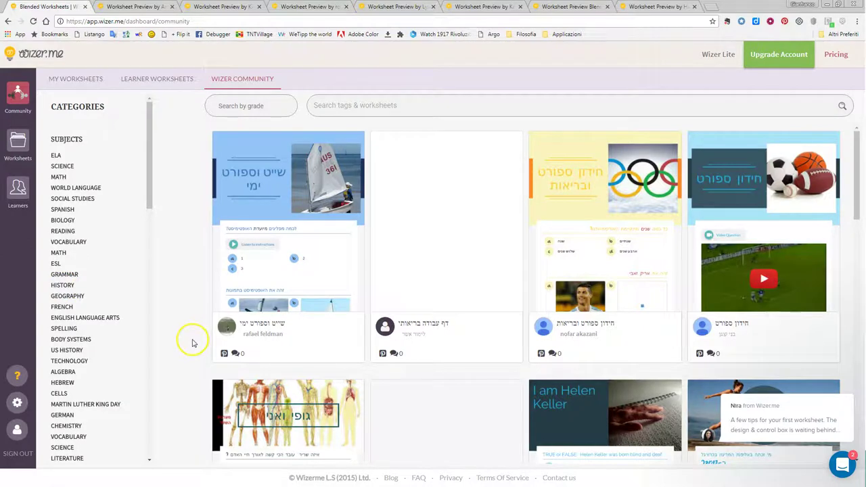
left_click(59, 253)
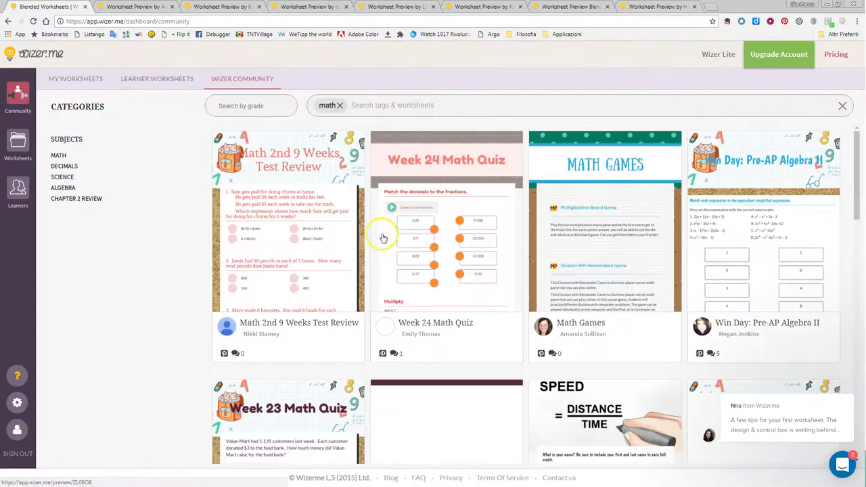
scroll(516, 239, "down", 7)
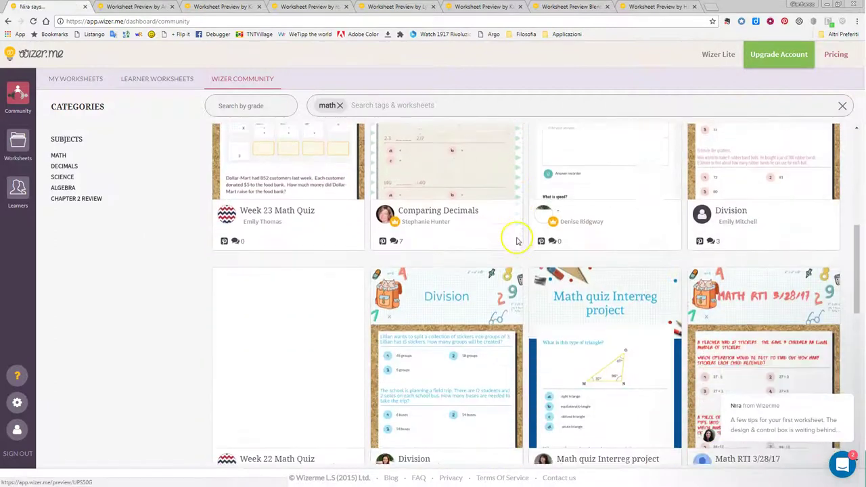
scroll(516, 239, "down", 4)
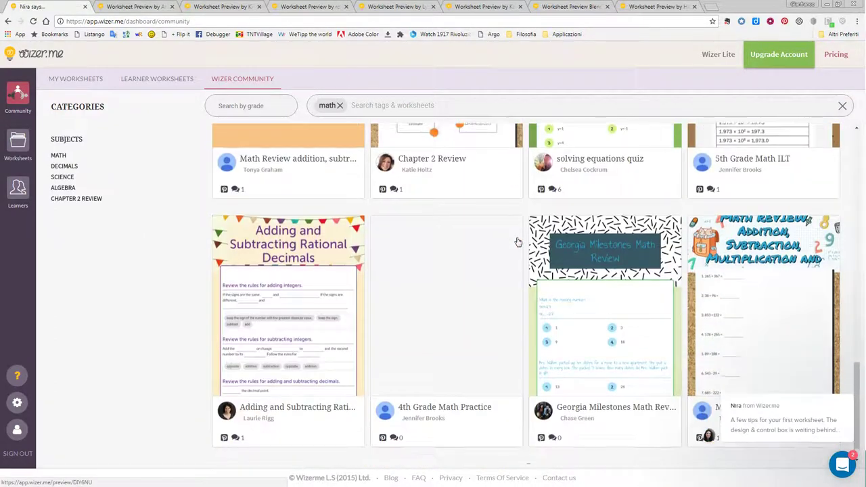
left_click(411, 270)
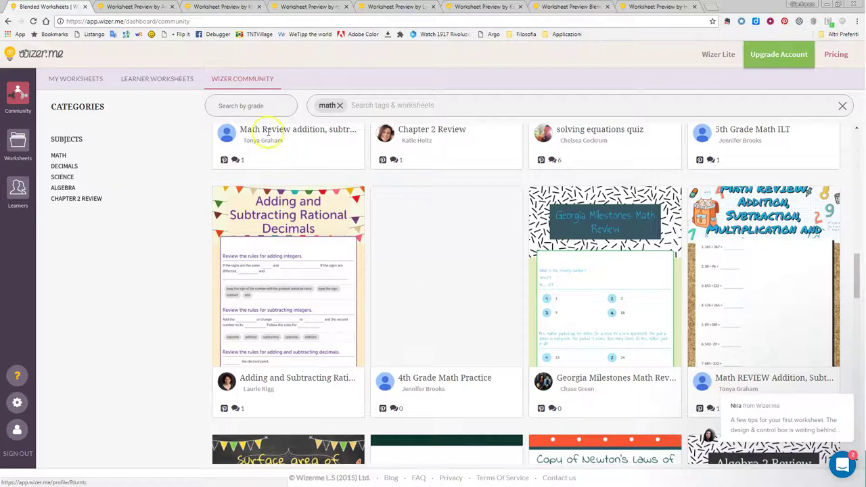
Filter the community worksheets by grade 11.
left_click(244, 106)
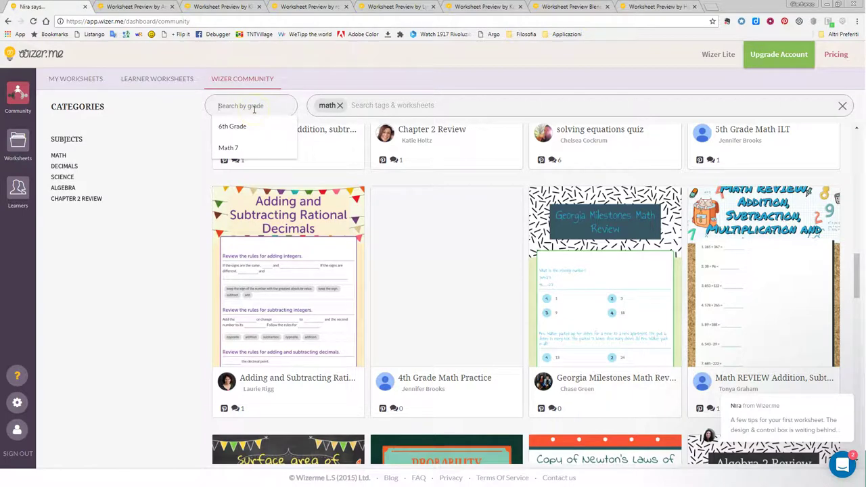
type("11")
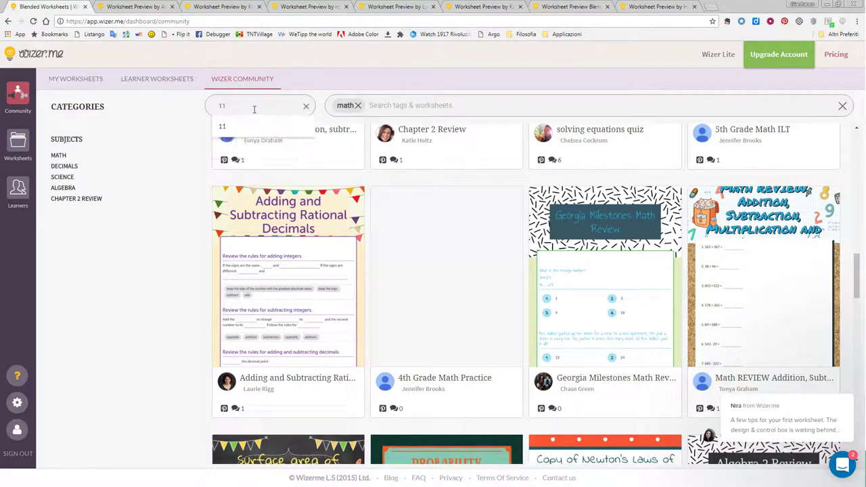
left_click(257, 132)
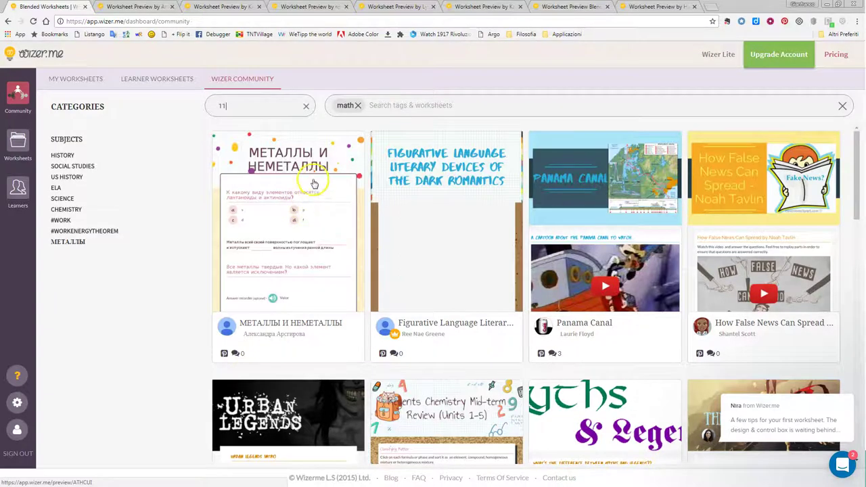
Replace the math tag with Social Studies in the community search and browse the worksheets.
left_click(85, 166)
left_click(358, 105)
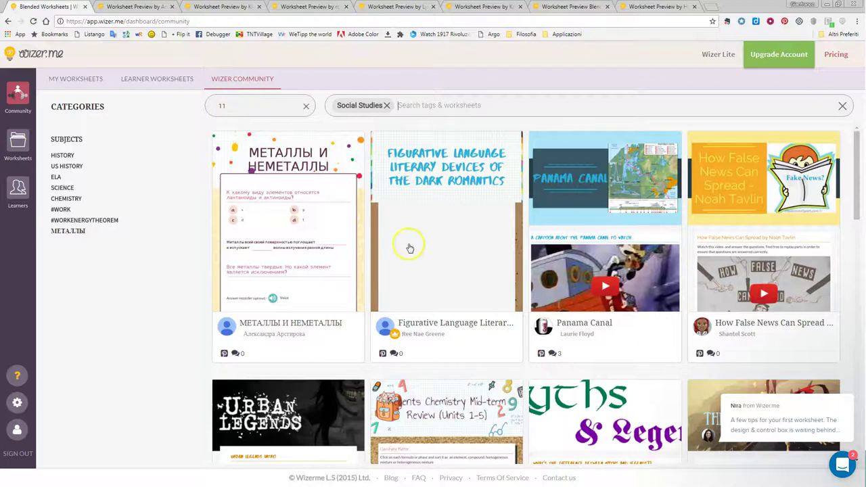
scroll(483, 256, "down", 7)
scroll(487, 260, "down", 4)
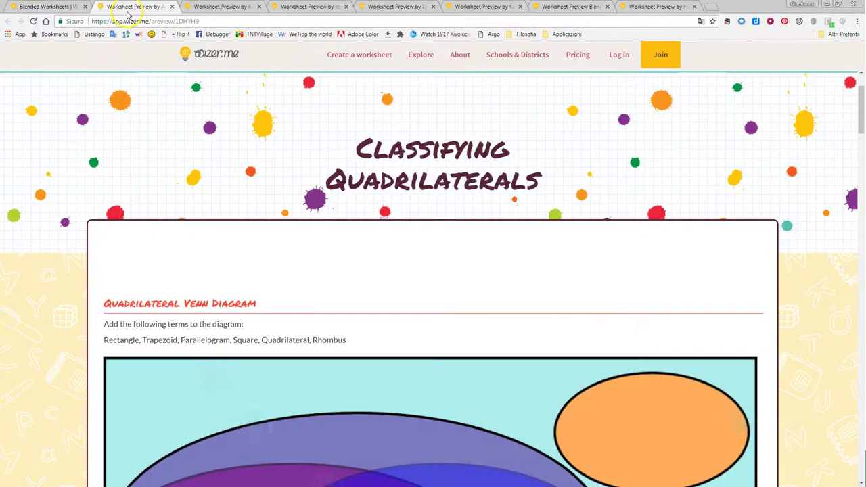
Switch to the Classifying Quadrilaterals worksheet preview and examine the Quadrilateral Venn Diagram question.
left_click(130, 8)
scroll(170, 189, "down", 2)
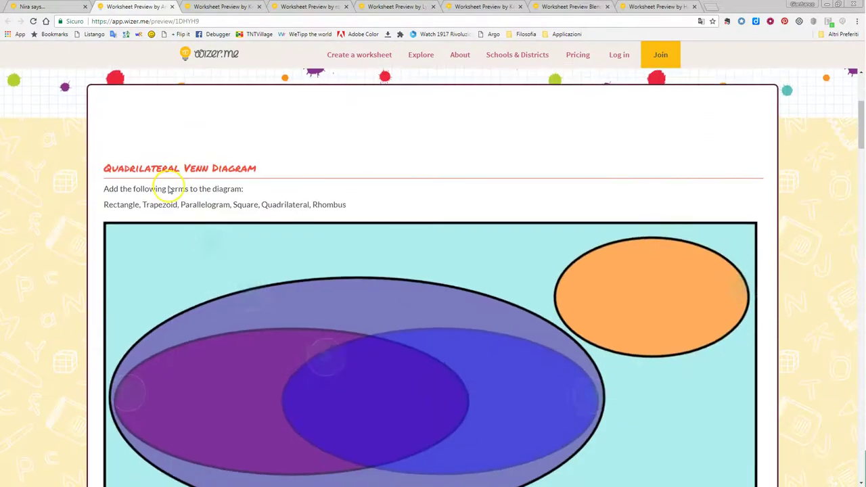
scroll(135, 166, "down", 1)
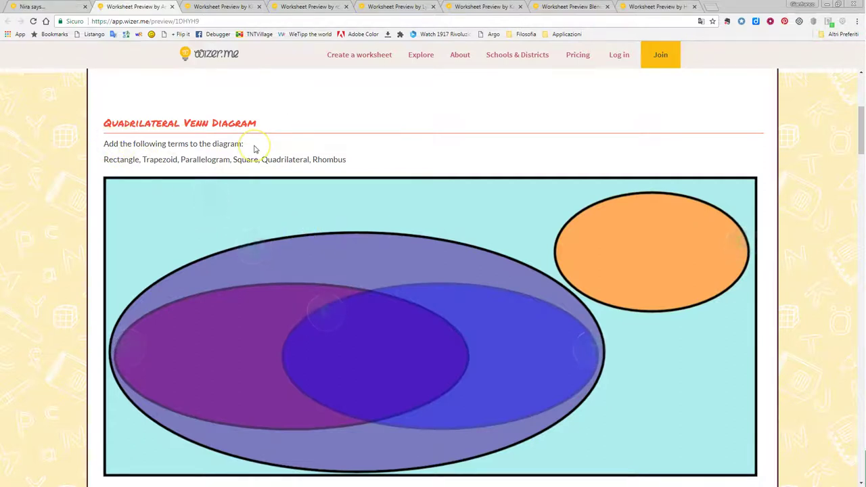
scroll(172, 248, "up", 1)
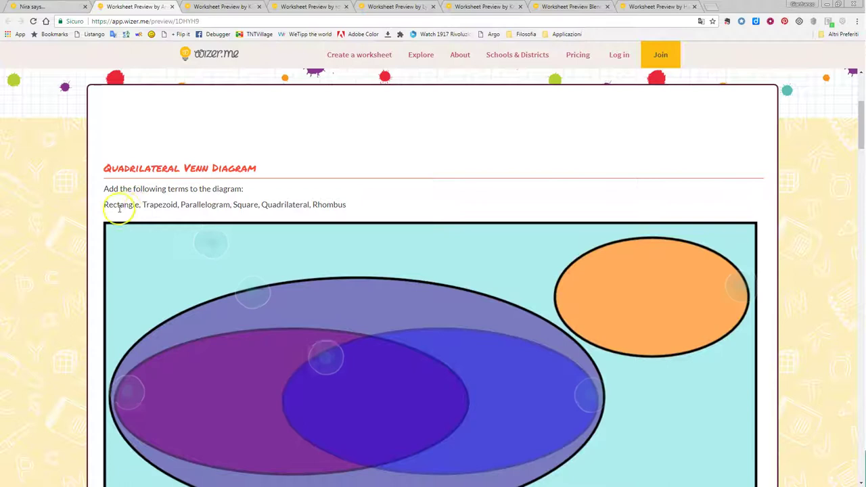
Open the text fields of two label points on the Quadrilateral Venn Diagram.
left_click(210, 247)
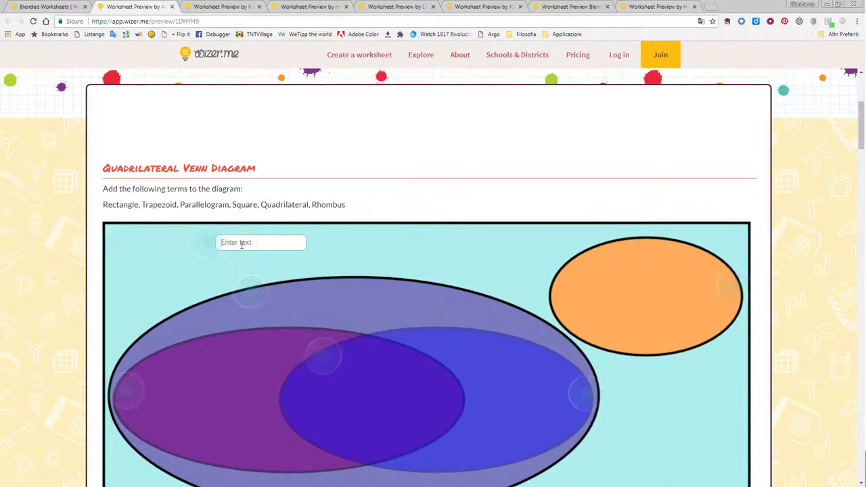
left_click(254, 291)
scroll(257, 294, "down", 6)
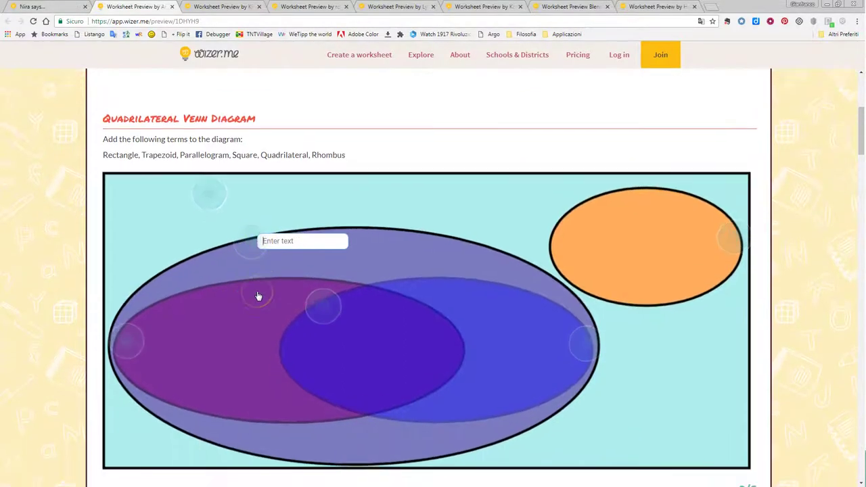
Examine the Quadrilateral Family Tree, the polygon multiple-choice questions and the shape-sorting questions of the worksheet.
scroll(257, 296, "down", 1)
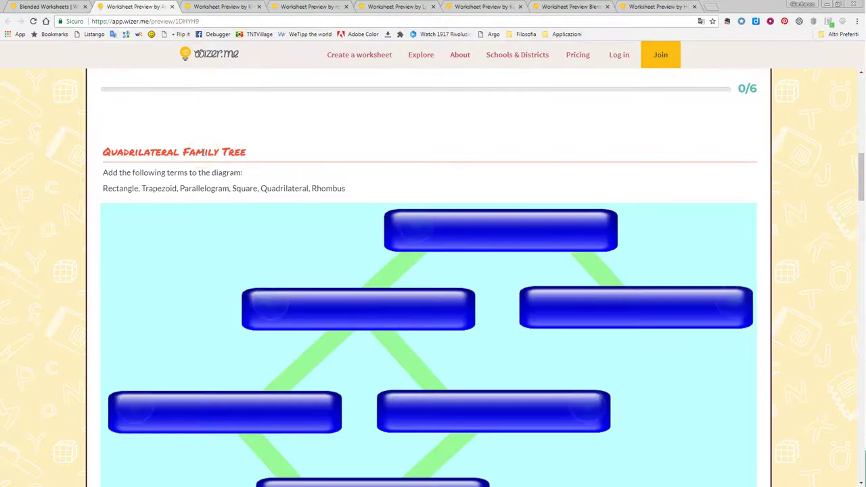
scroll(206, 248, "up", 1)
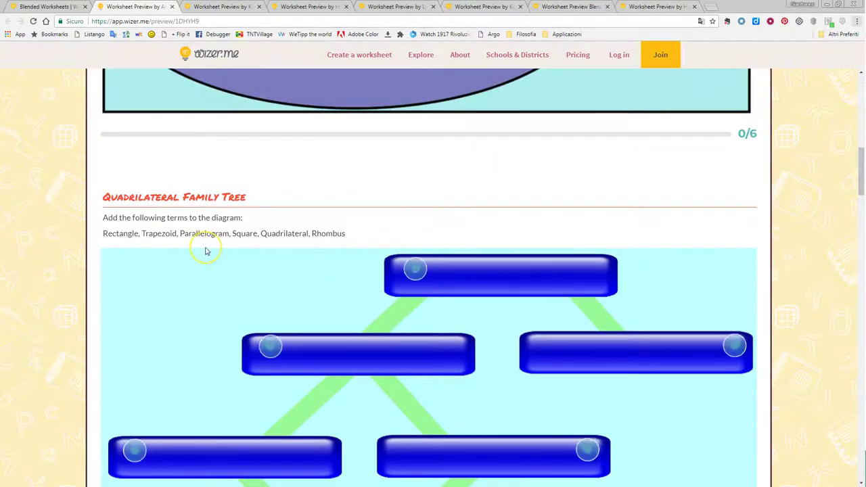
left_click_drag(203, 239, 312, 370)
scroll(312, 370, "down", 2)
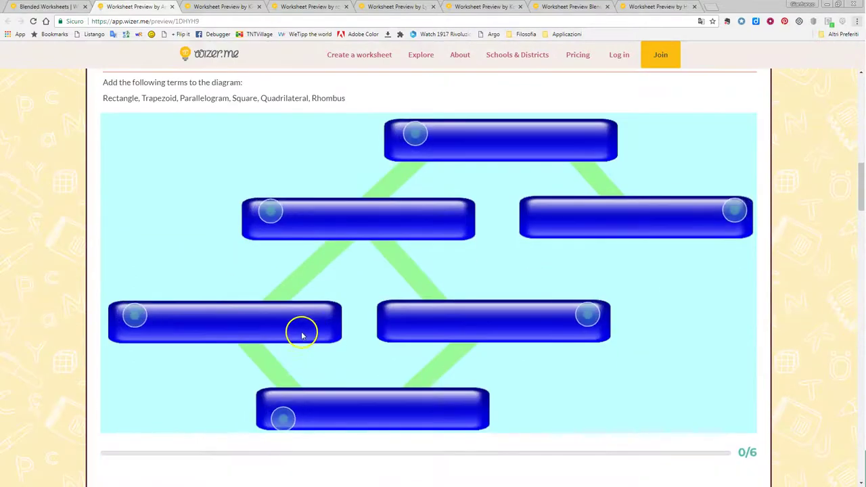
scroll(300, 332, "down", 4)
scroll(282, 331, "down", 2)
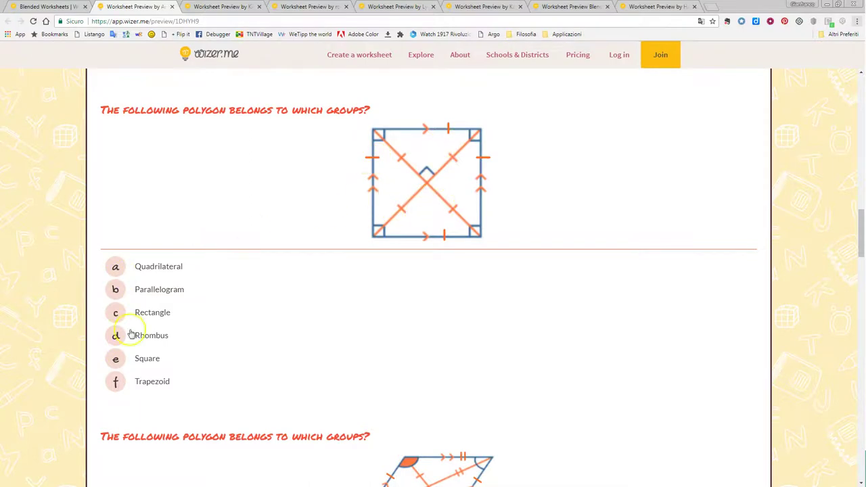
scroll(228, 364, "down", 15)
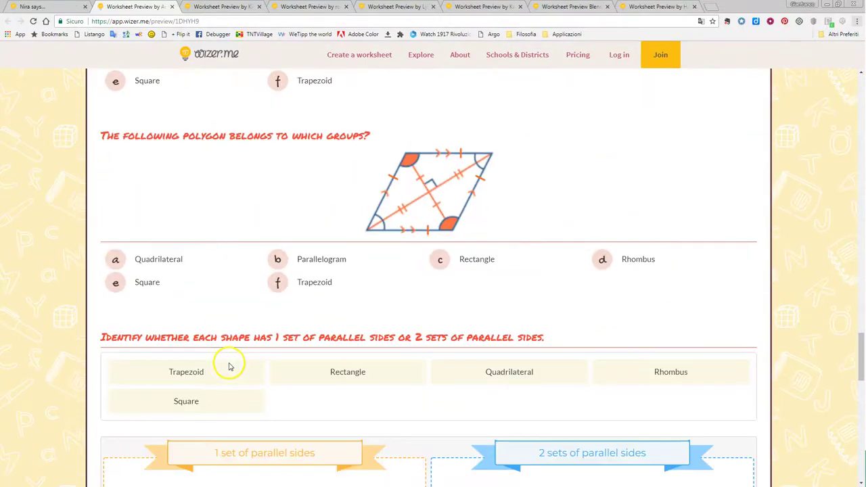
scroll(229, 366, "down", 5)
scroll(227, 362, "up", 2)
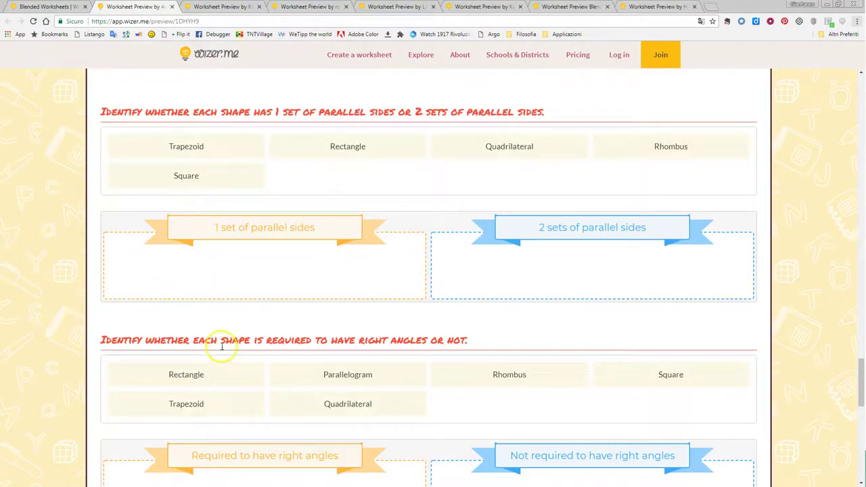
Sort Trapezoid into "1 set of parallel sides" and Quadrilateral into "2 sets of parallel sides".
left_click(195, 149)
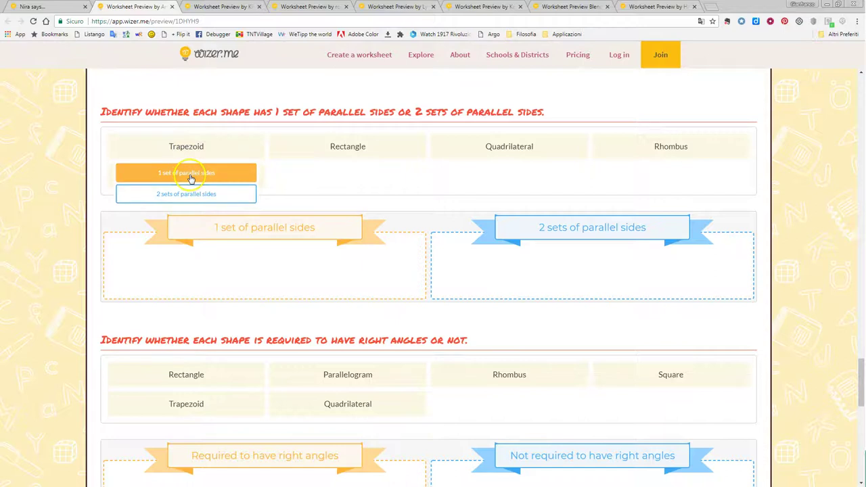
left_click(191, 174)
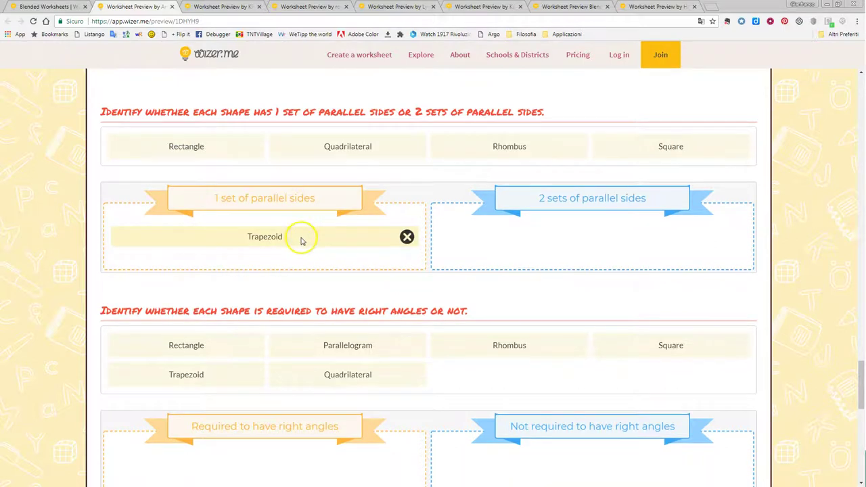
left_click(356, 149)
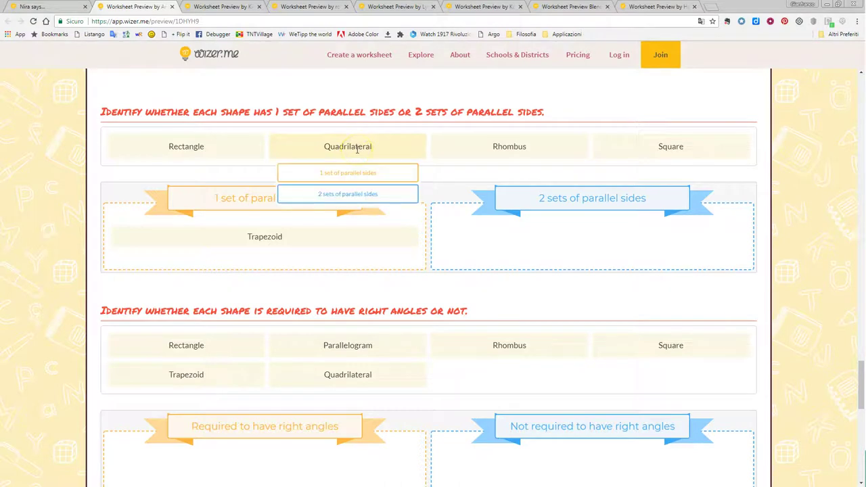
left_click(356, 200)
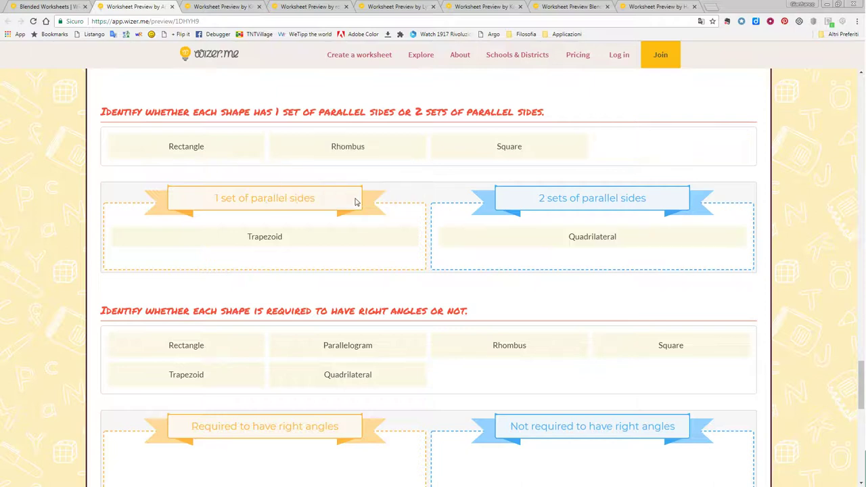
scroll(572, 253, "down", 7)
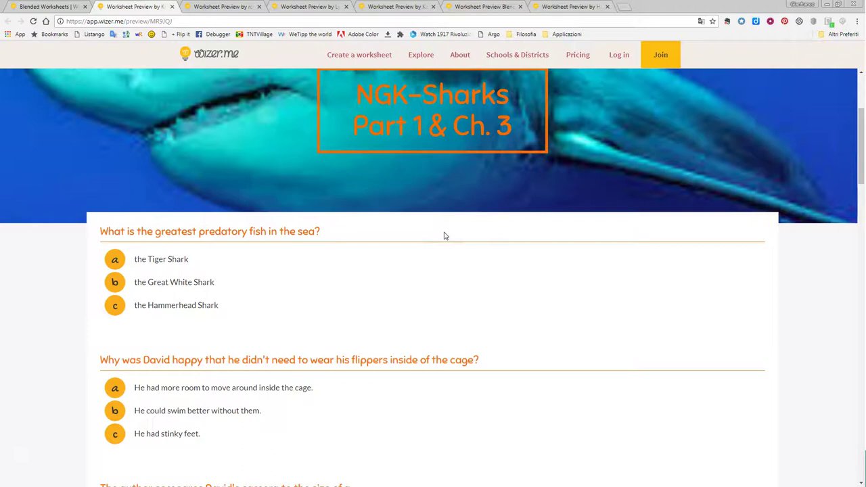
Examine the multiple-choice and true-or-false questions of the NGK-Sharks worksheet and close its preview.
scroll(445, 236, "down", 8)
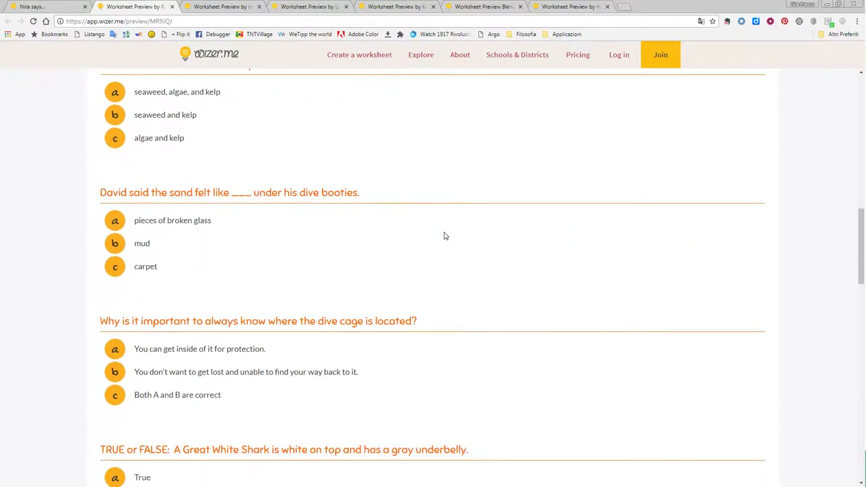
scroll(445, 235, "down", 5)
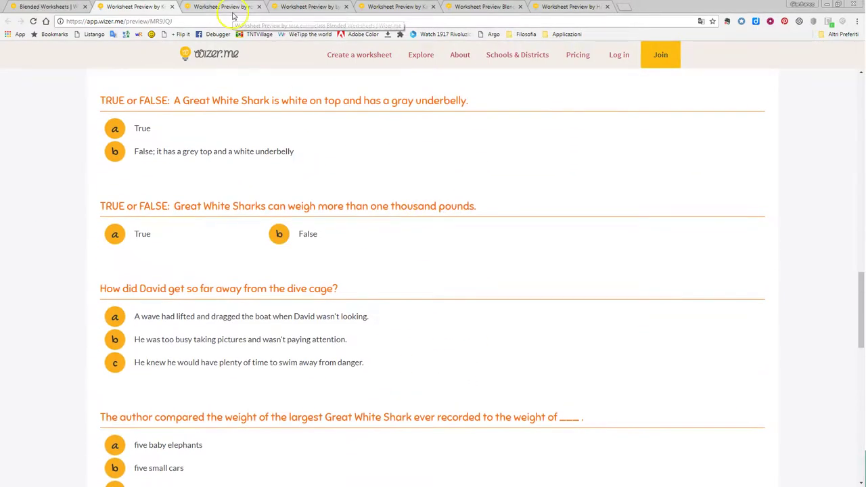
key("ctrl+w")
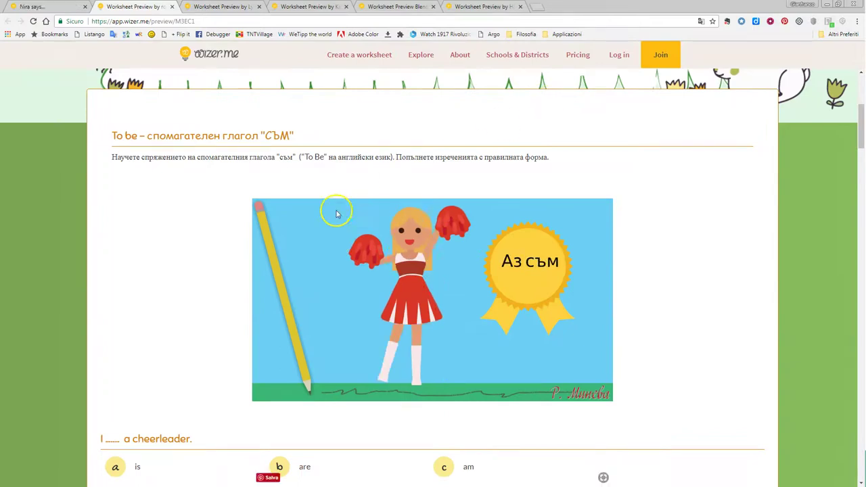
Translate the "To be" verb worksheet page into Italian and examine its animated cheerleader picture and question.
left_click(702, 21)
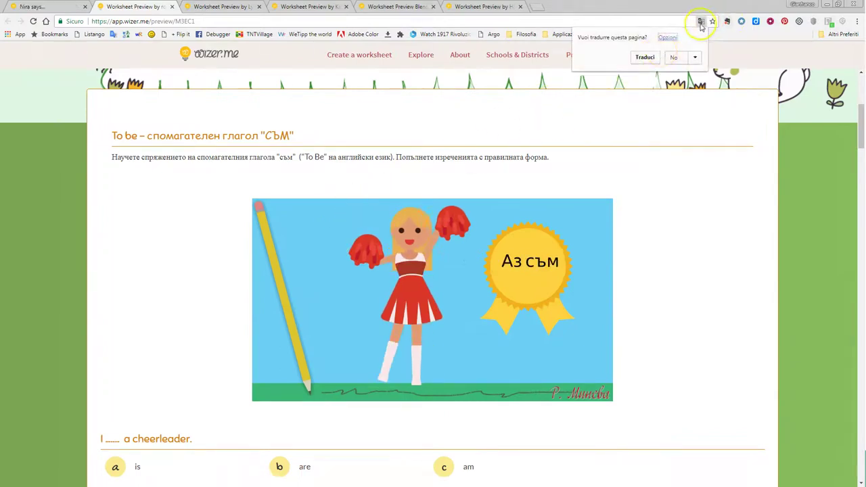
left_click(648, 57)
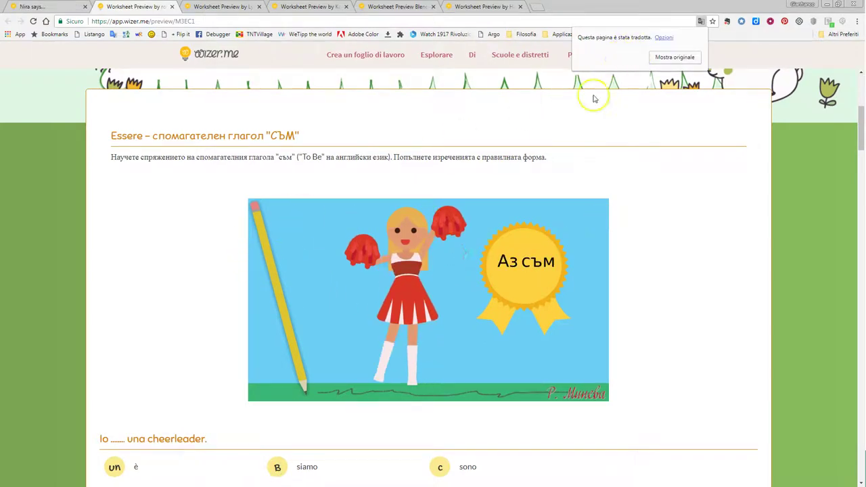
scroll(281, 333, "down", 1)
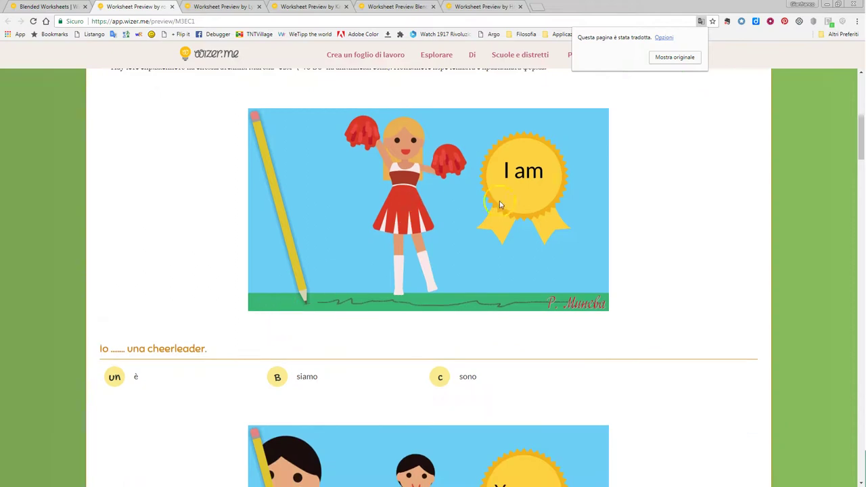
scroll(483, 225, "up", 1)
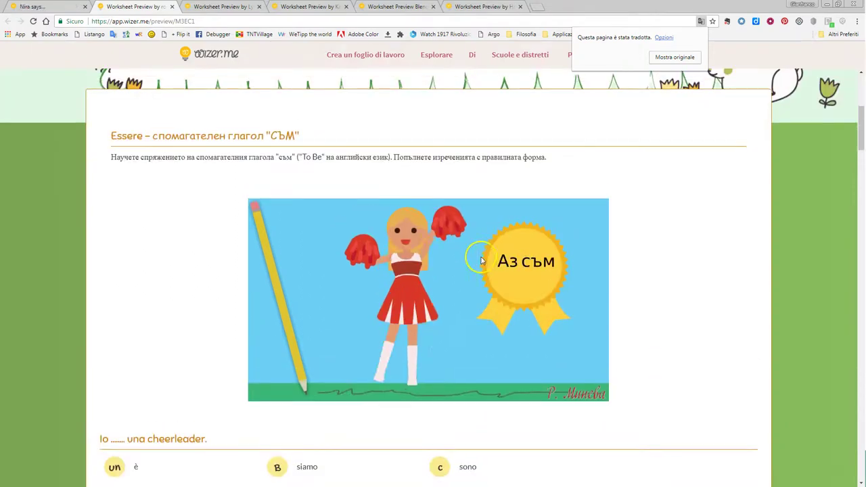
scroll(443, 229, "down", 2)
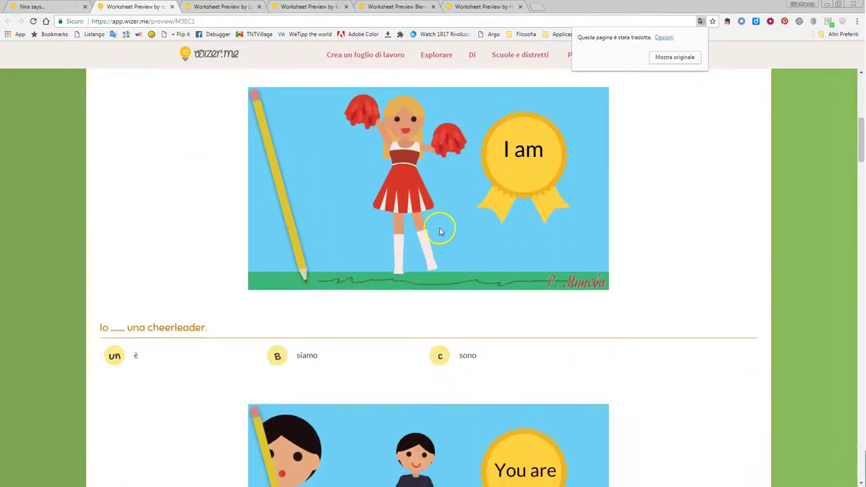
scroll(416, 200, "up", 1)
scroll(416, 200, "up", 1)
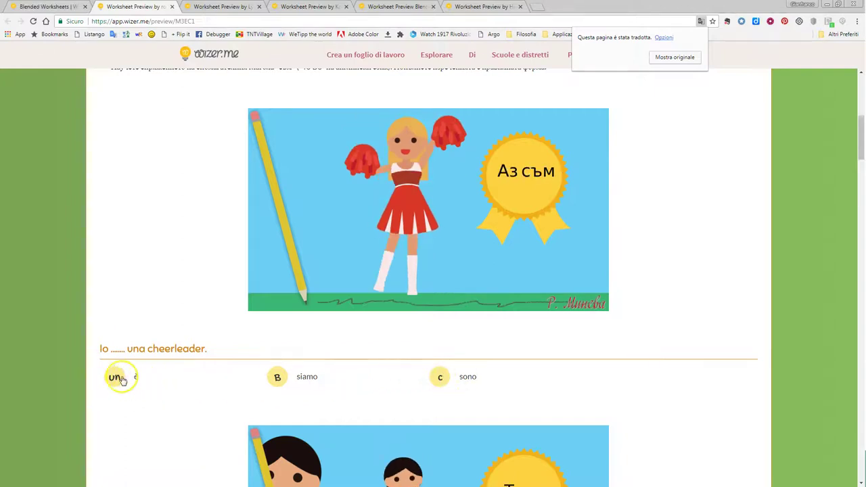
Examine the remaining picture questions of the "To be" worksheet and close its preview.
scroll(187, 395, "down", 14)
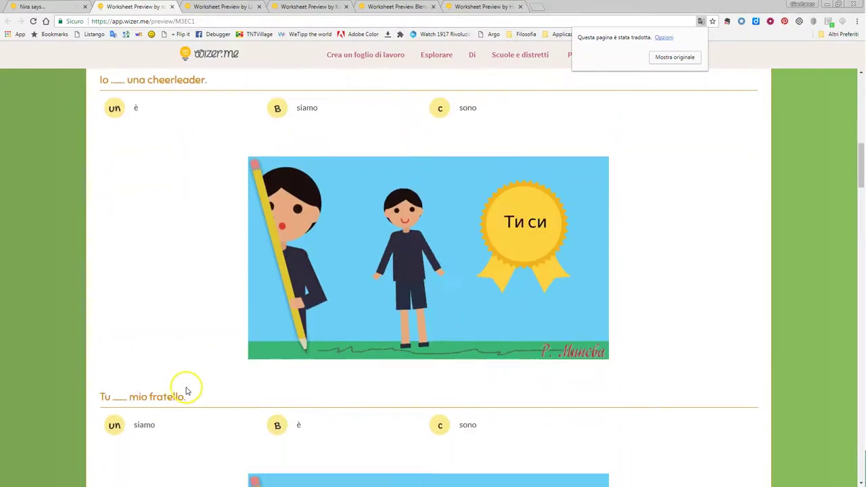
scroll(191, 394, "down", 7)
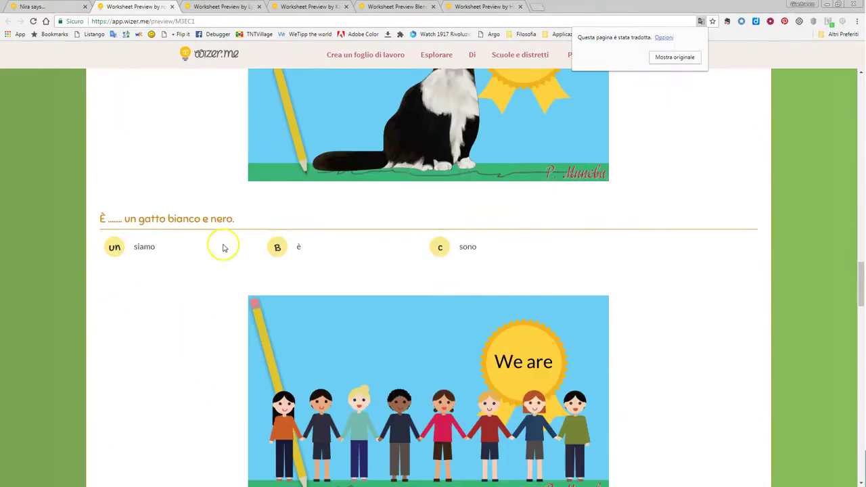
left_click(172, 6)
Play the embedded video above the kilts question in the Scotland worksheet, skip to about 0:30 and 1:01, and pause it.
scroll(226, 154, "down", 7)
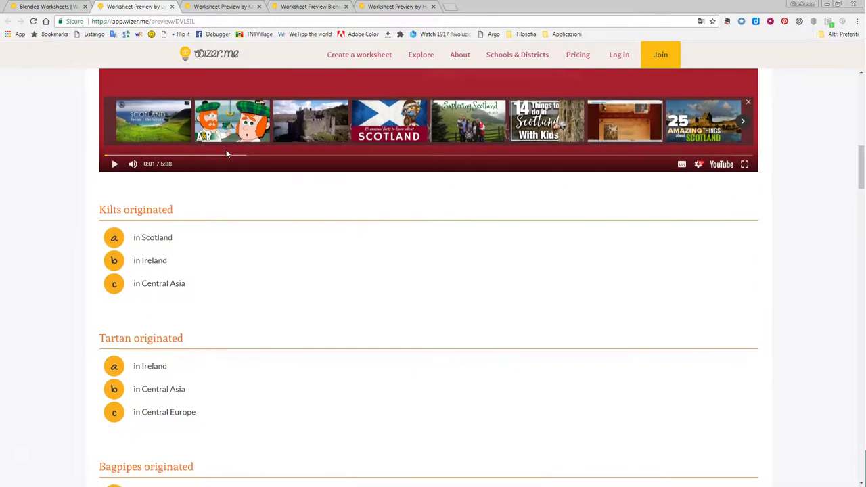
scroll(226, 153, "up", 4)
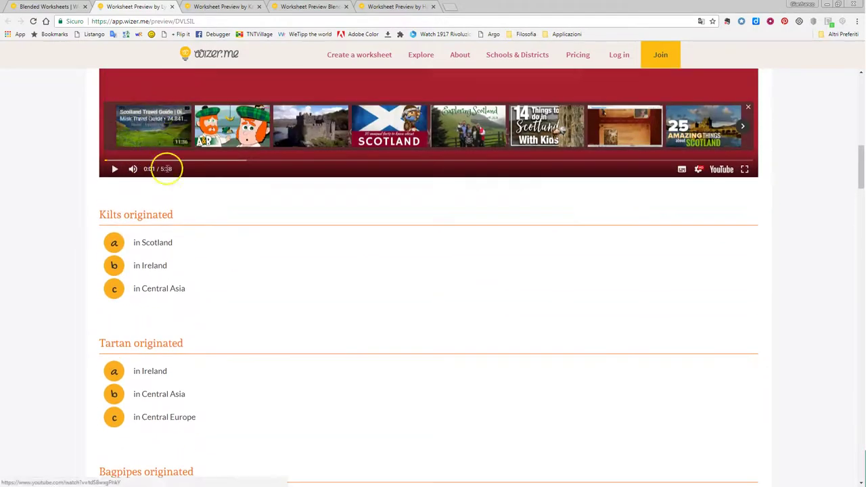
scroll(213, 262, "up", 2)
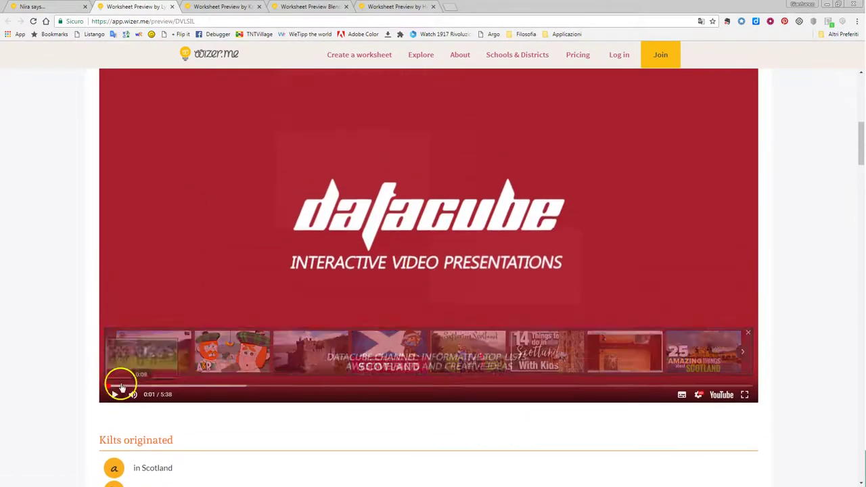
left_click(116, 394)
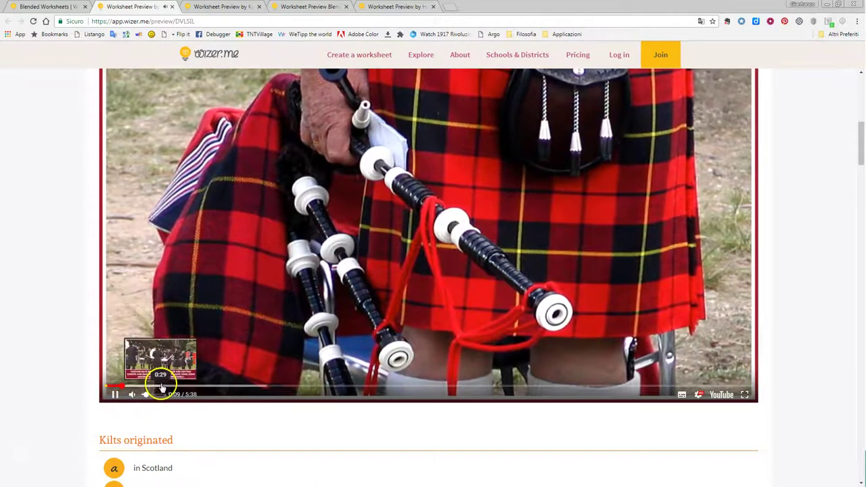
left_click(162, 386)
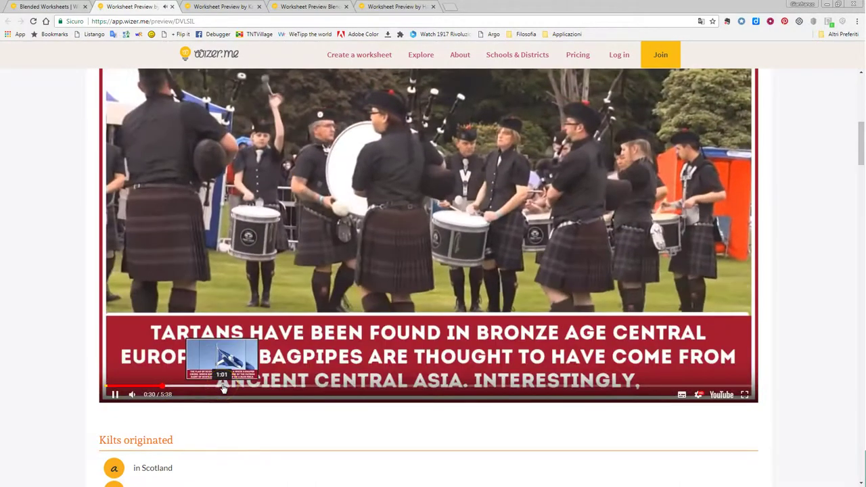
left_click(218, 386)
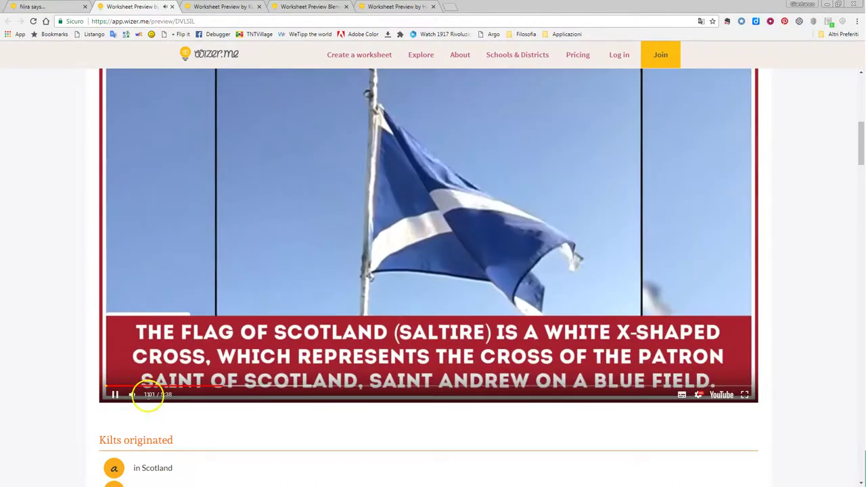
left_click(115, 395)
Match Saltire with 1884, Orkney islands with 1 minute 14 seconds, shaggy-haired cows with Saint Andrew, and Falkirk wheel with 15 000 bolts.
scroll(111, 352, "down", 3)
scroll(135, 257, "down", 6)
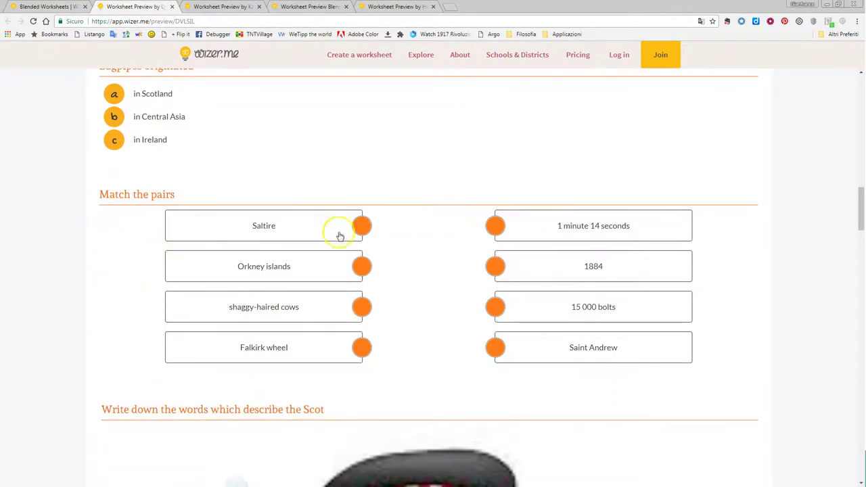
left_click_drag(366, 226, 495, 266)
left_click_drag(365, 266, 494, 226)
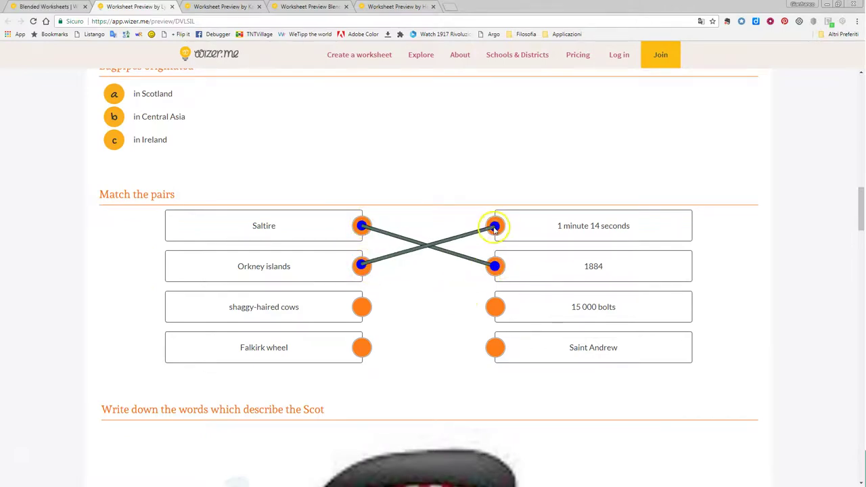
left_click_drag(366, 307, 501, 350)
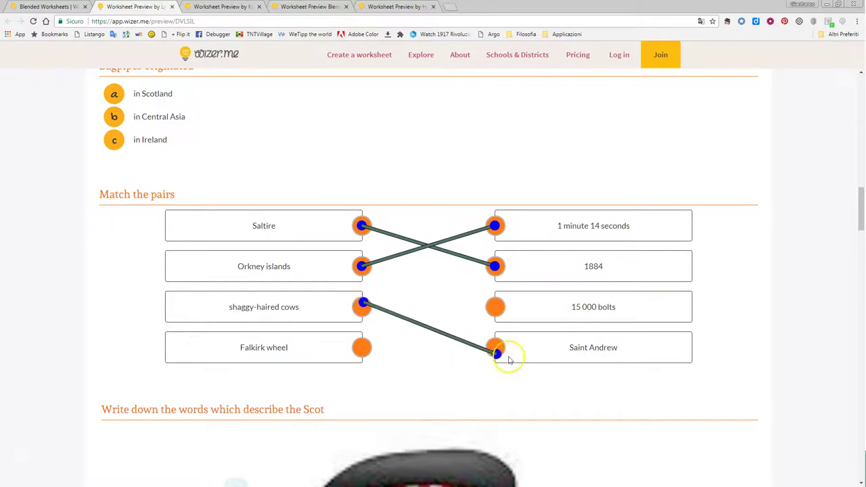
left_click_drag(359, 348, 499, 308)
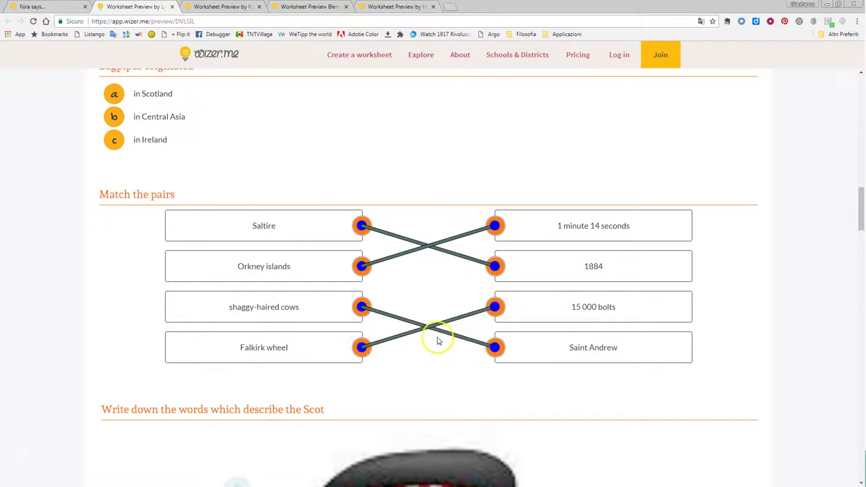
Fill the Edinburgh gap of the "Complete the text" question with "capital" and go to the Aberdeen gap.
scroll(400, 305, "down", 6)
scroll(316, 203, "down", 10)
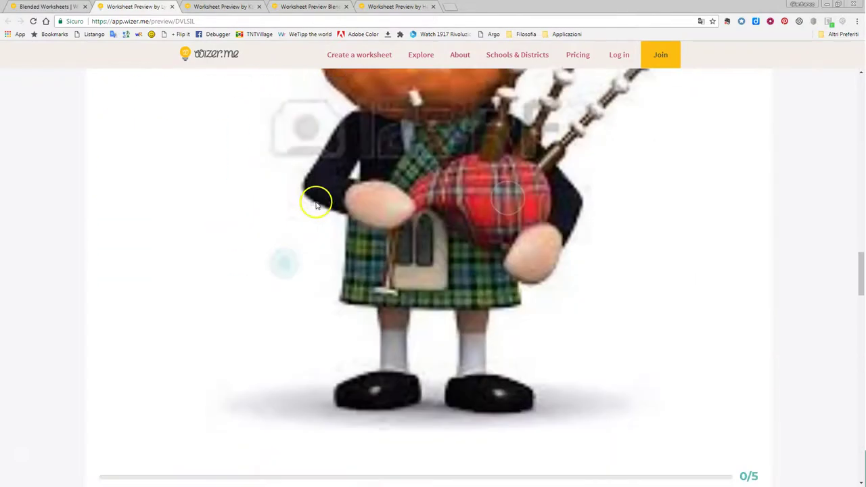
scroll(316, 208, "down", 2)
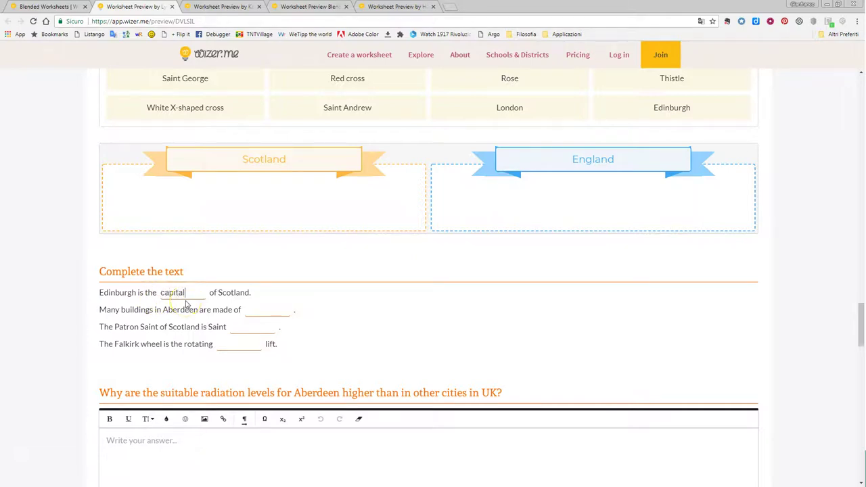
left_click(259, 309)
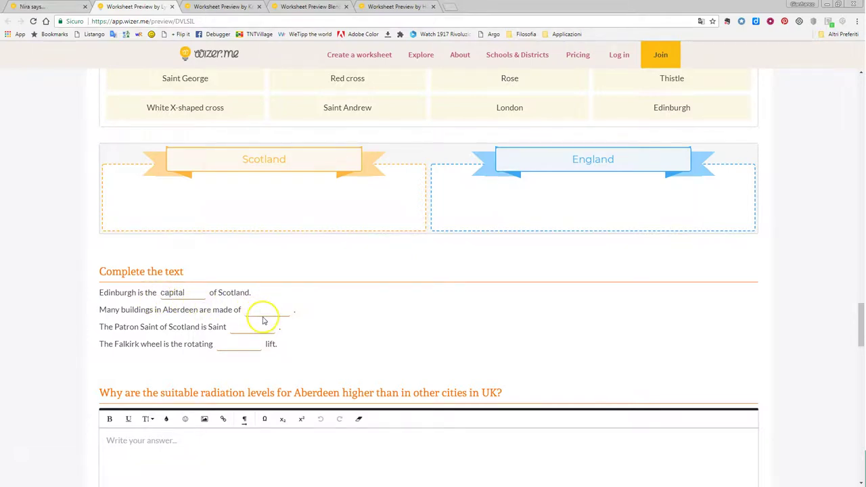
Examine the open question about Aberdeen's radiation levels and place the cursor in its answer field.
scroll(264, 316, "down", 1)
scroll(264, 316, "down", 2)
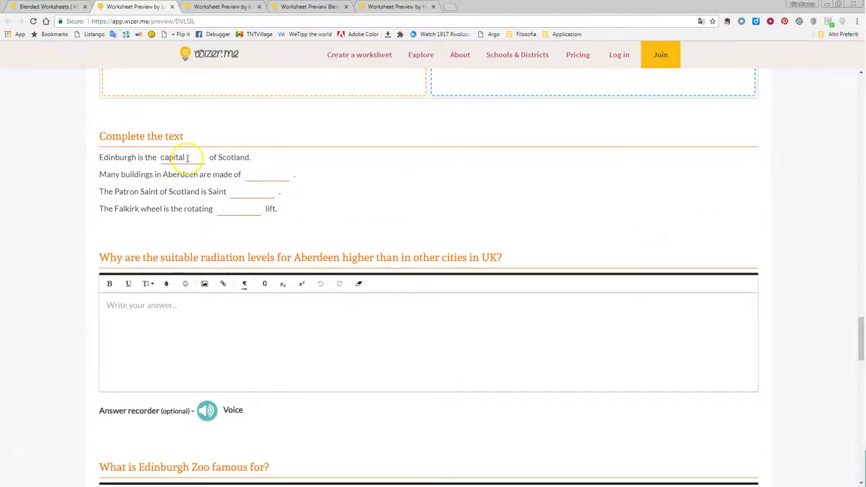
left_click(202, 316)
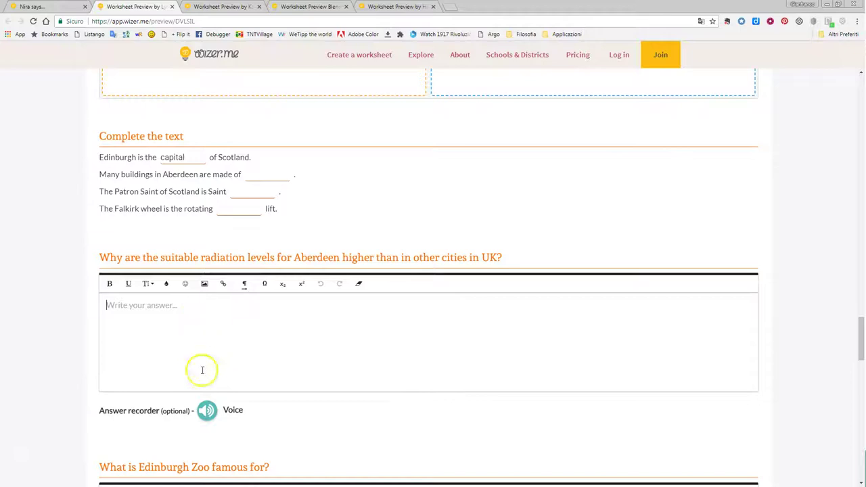
scroll(207, 359, "down", 2)
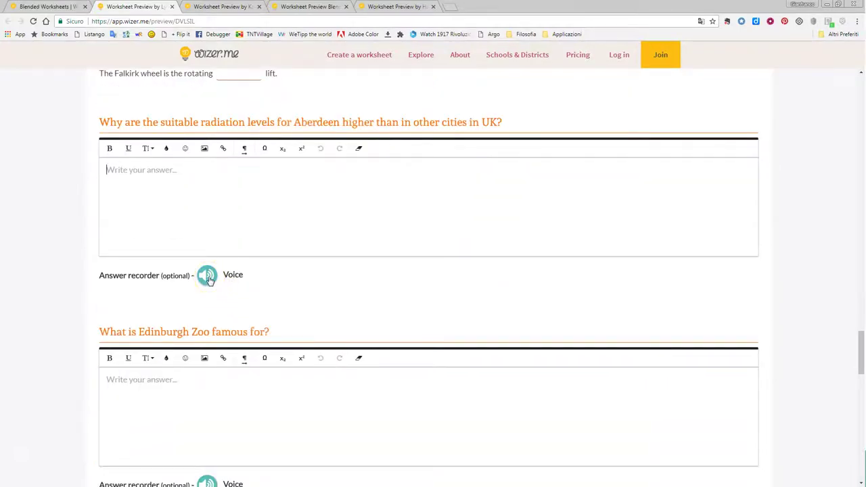
Record a voice answer of about 5 seconds for the Aberdeen radiation question and discard the recording.
left_click(207, 278)
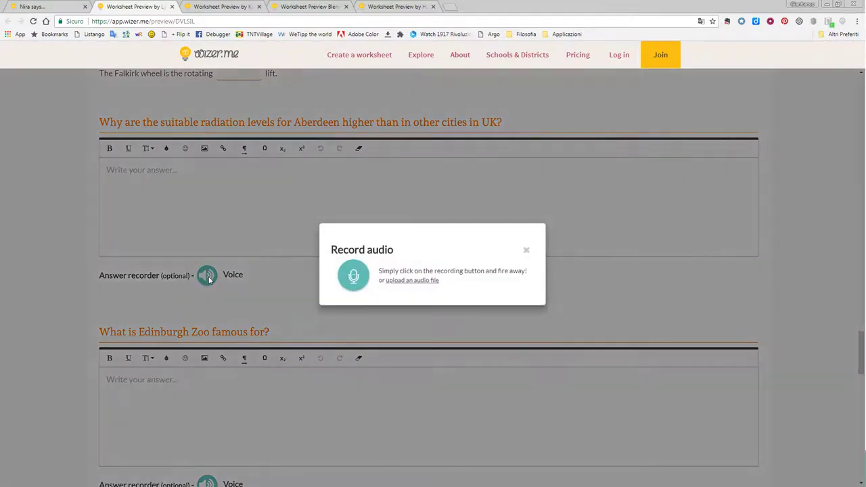
left_click(355, 277)
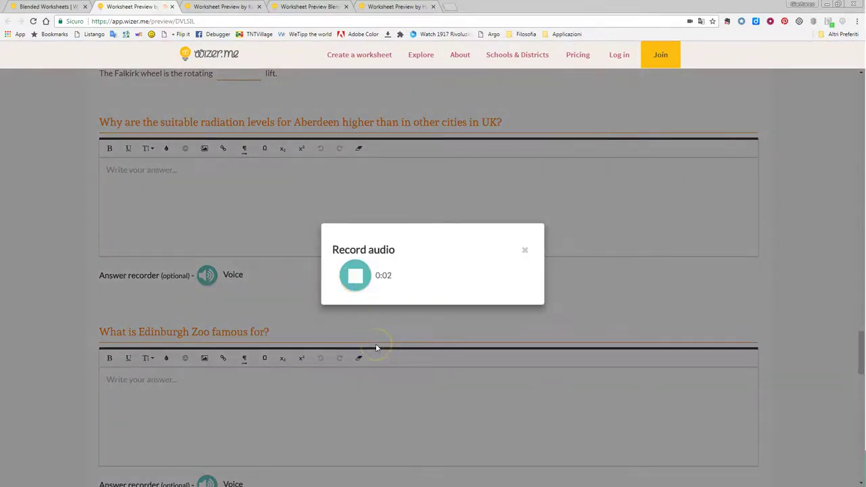
left_click(356, 283)
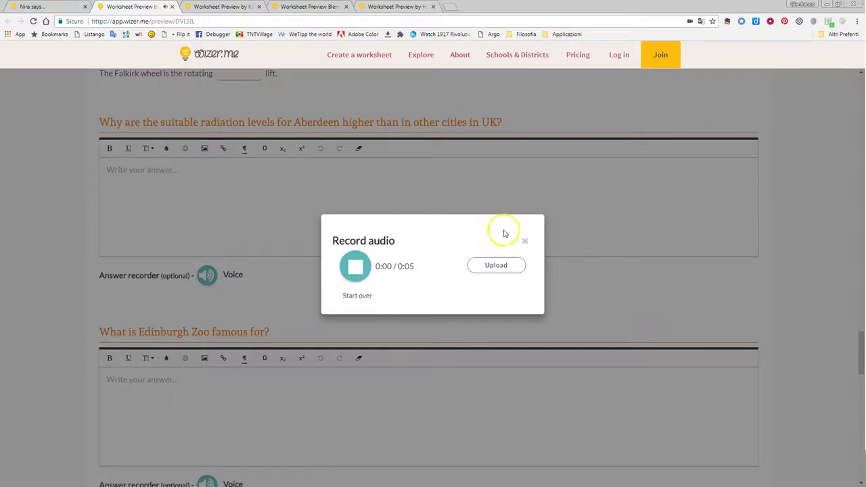
left_click(525, 241)
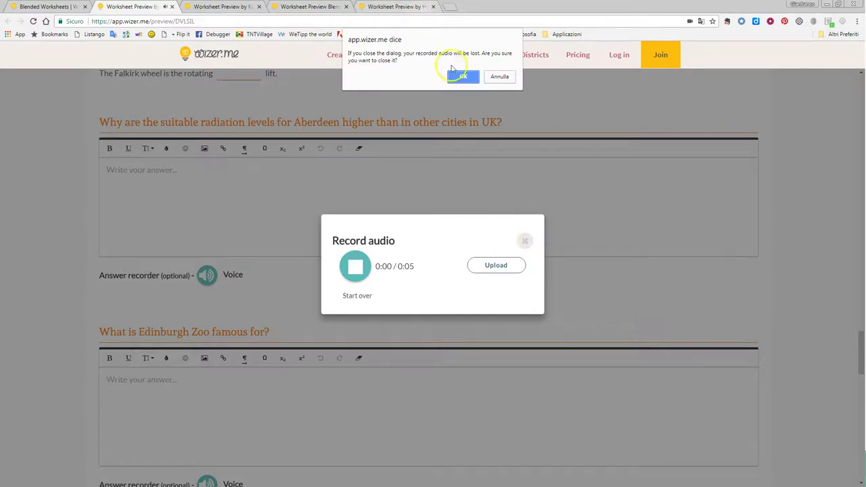
left_click(457, 74)
Place the cursor in the Edinburgh Zoo question's answer field and examine the section with more Scotland videos.
scroll(297, 305, "down", 1)
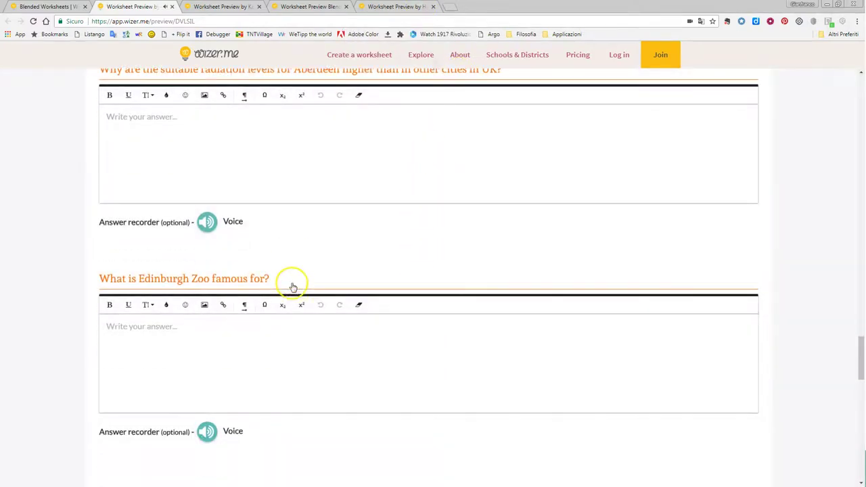
scroll(293, 288, "down", 1)
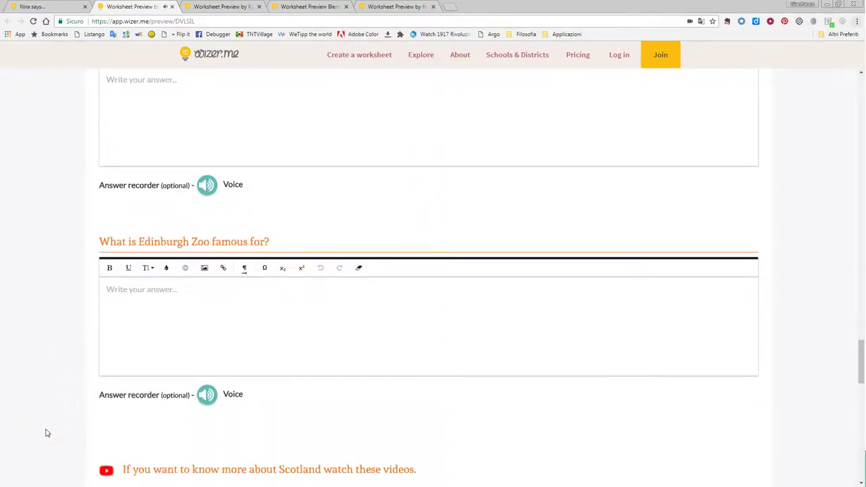
left_click(194, 300)
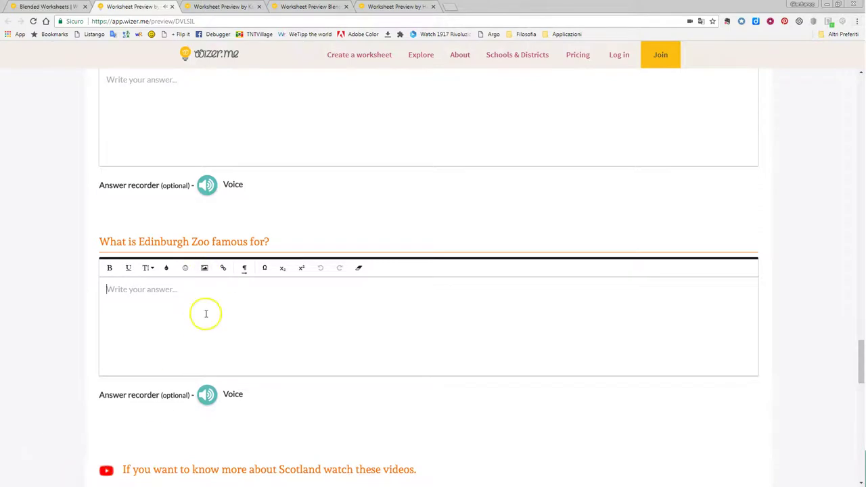
scroll(207, 316, "up", 2)
scroll(201, 319, "down", 4)
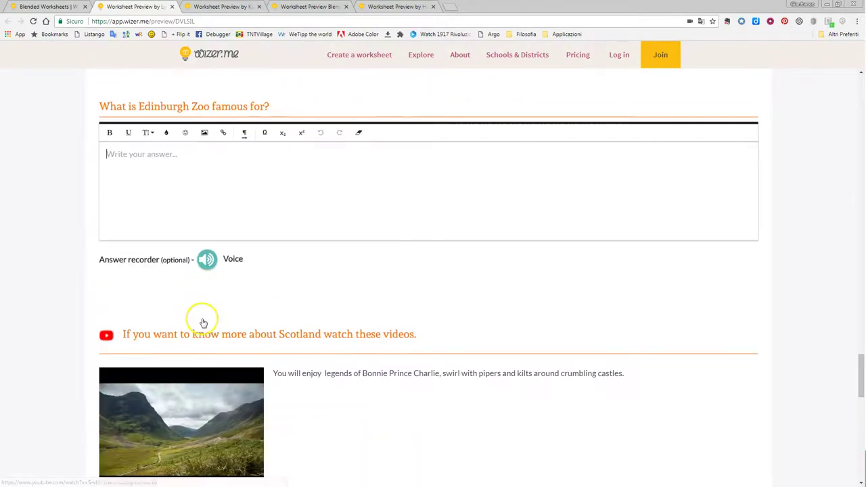
Examine the Scotland worksheet's remaining videos and its "To sum everything up" section, and close that preview.
scroll(206, 318, "down", 3)
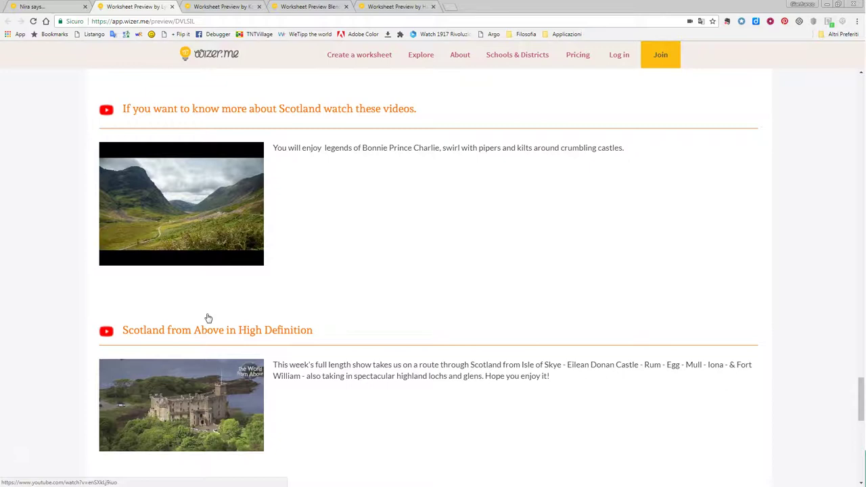
left_click(210, 270)
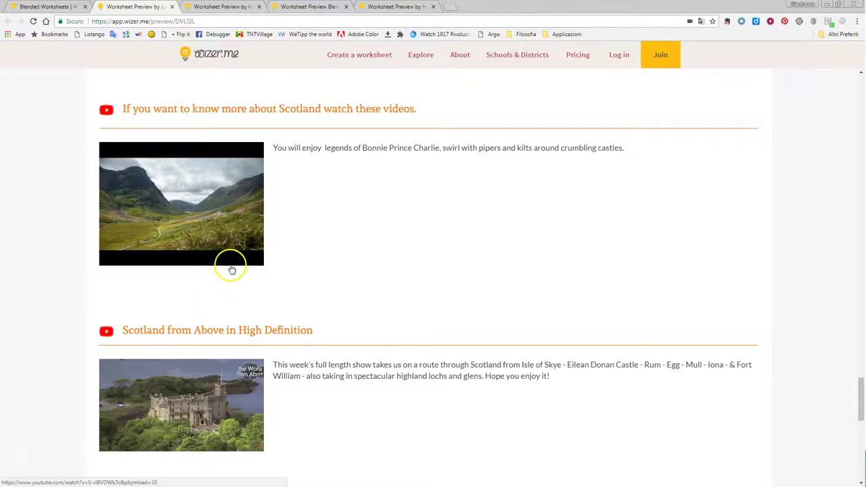
scroll(230, 267, "down", 4)
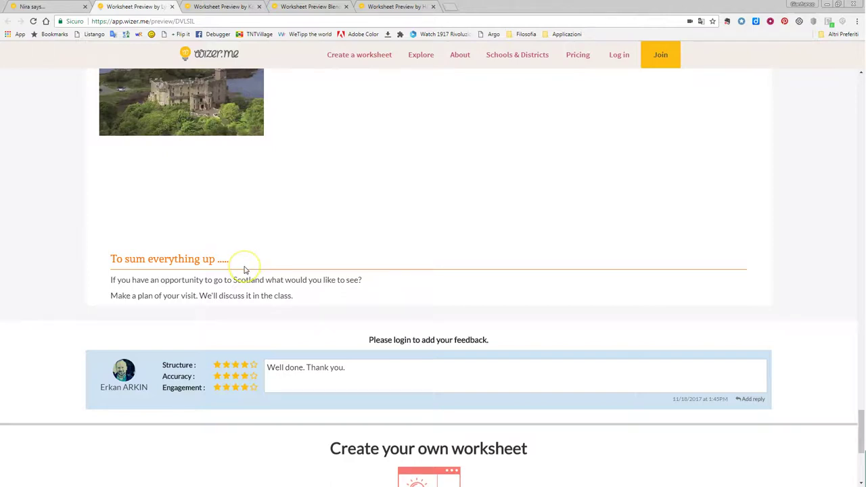
scroll(245, 270, "up", 5)
left_click(248, 263)
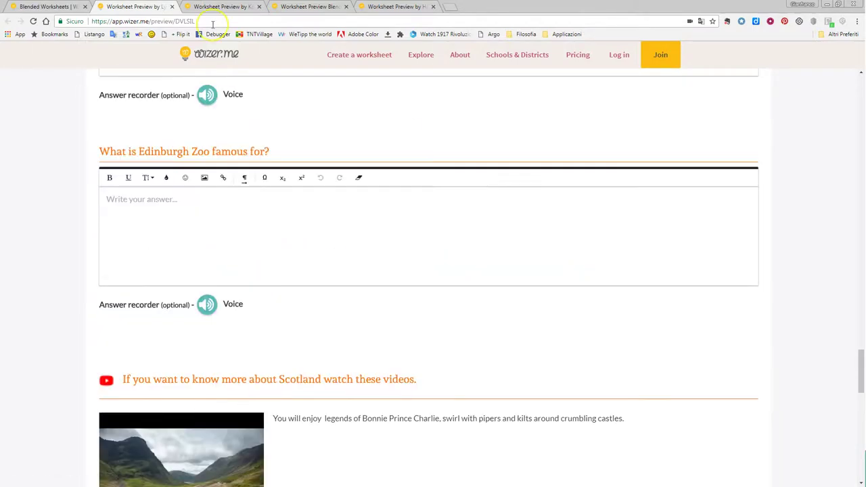
key("ctrl+w")
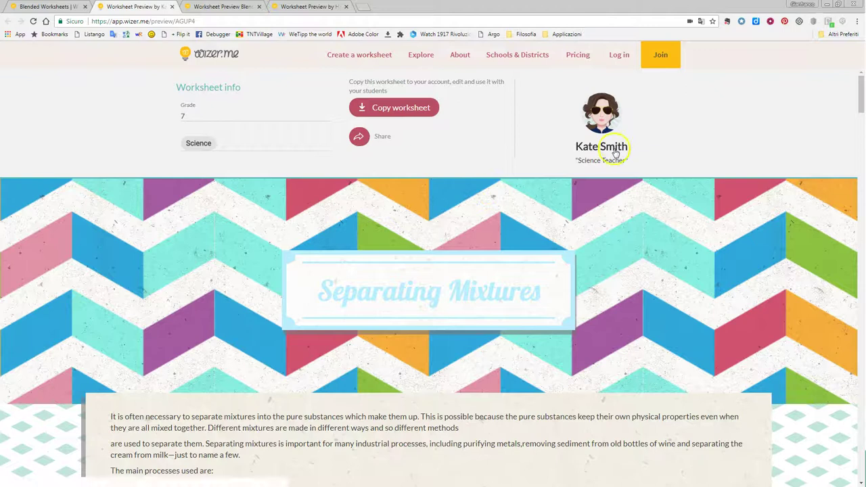
Examine the "Separating Mixtures" worksheet's introduction, its gap-fill passage about decanting and the decanting image.
scroll(592, 159, "down", 2)
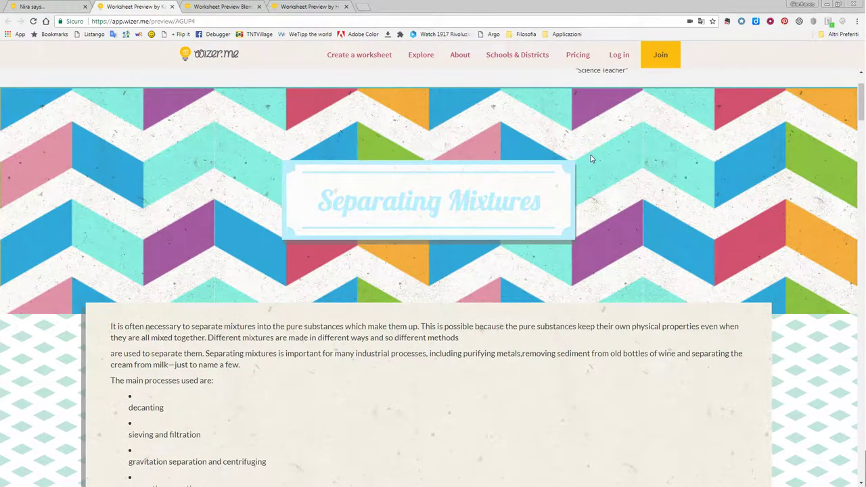
scroll(547, 167, "down", 3)
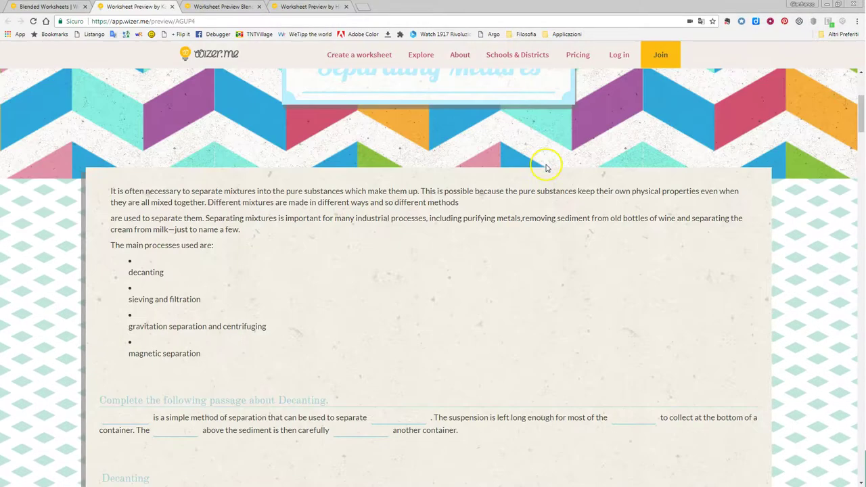
scroll(474, 170, "up", 2)
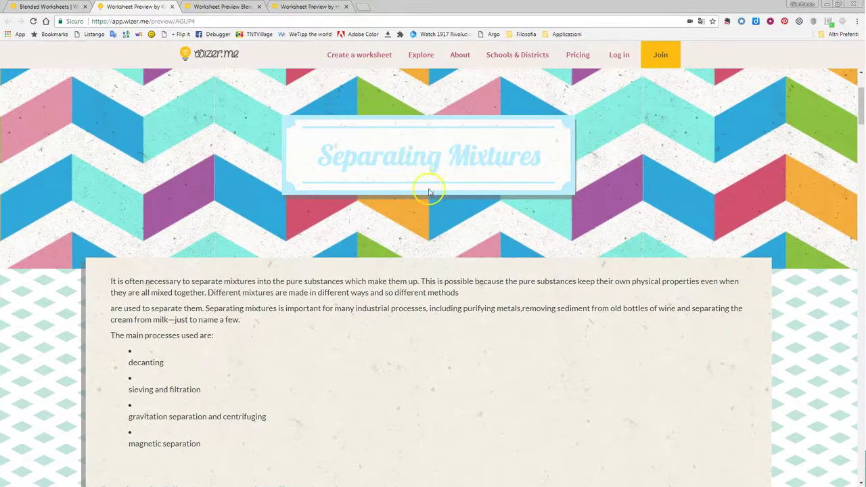
scroll(440, 198, "down", 3)
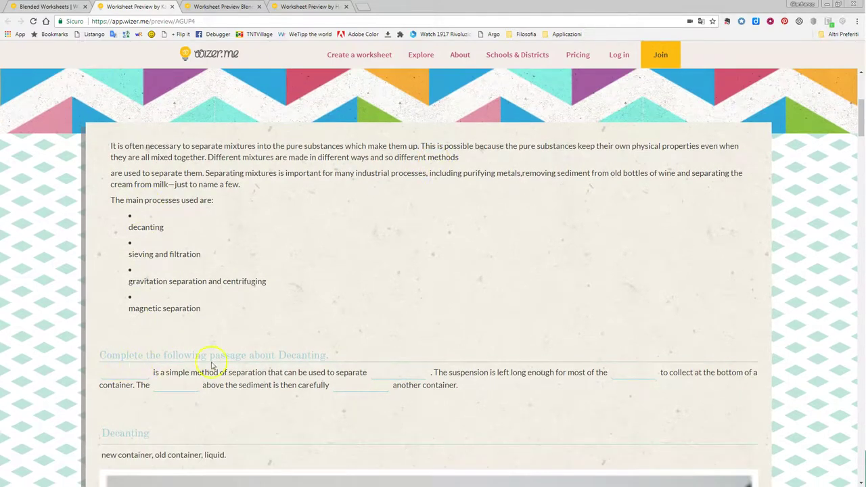
scroll(247, 342, "down", 5)
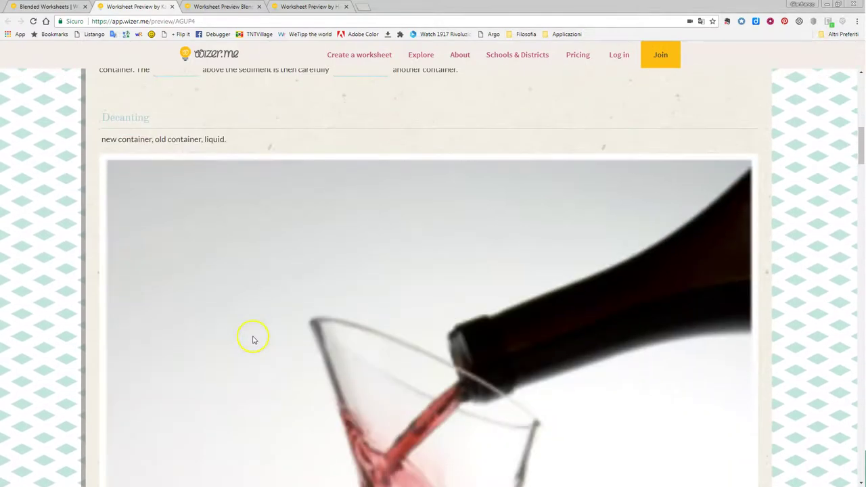
scroll(254, 339, "down", 2)
scroll(686, 149, "down", 5)
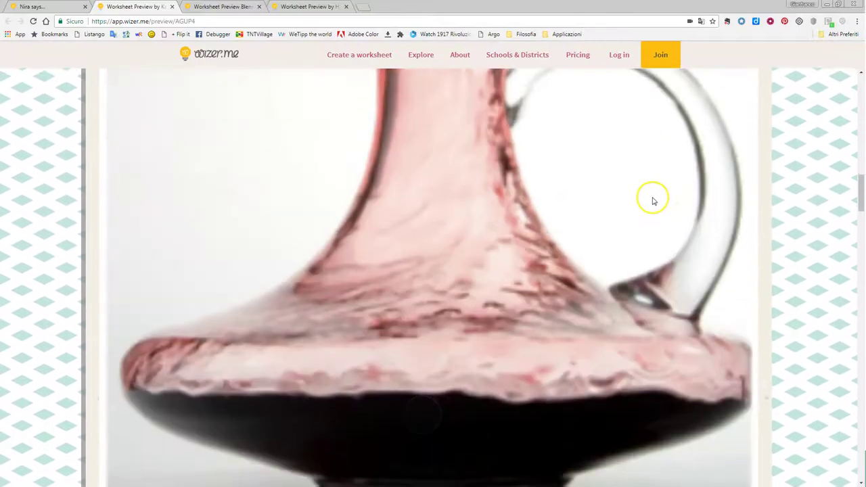
Examine the open questions about sieving and filters and the filtration apparatus diagram for labelling.
scroll(653, 201, "down", 10)
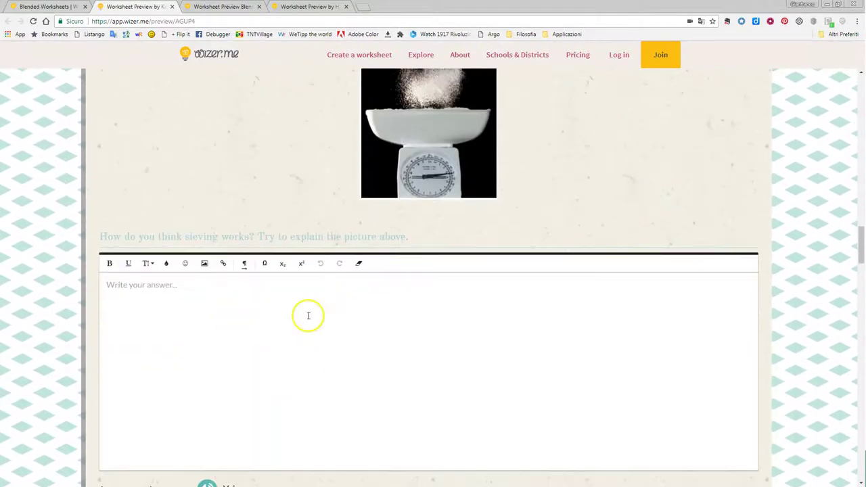
scroll(277, 324, "up", 1)
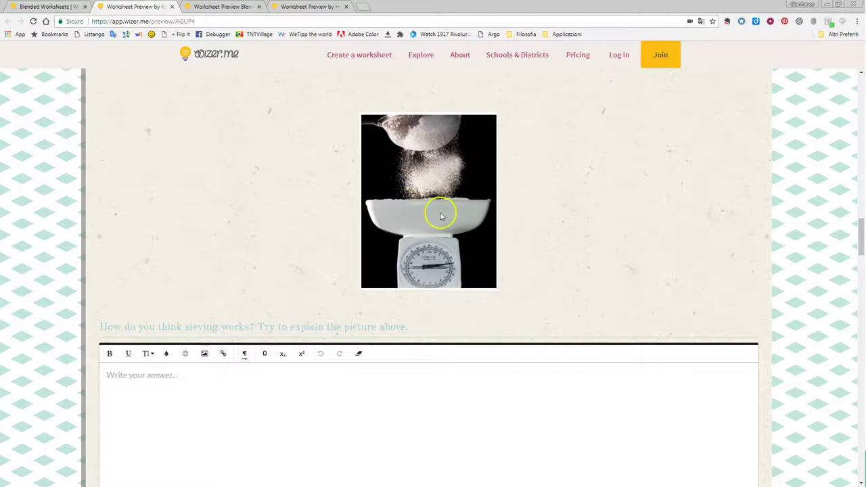
scroll(441, 214, "down", 5)
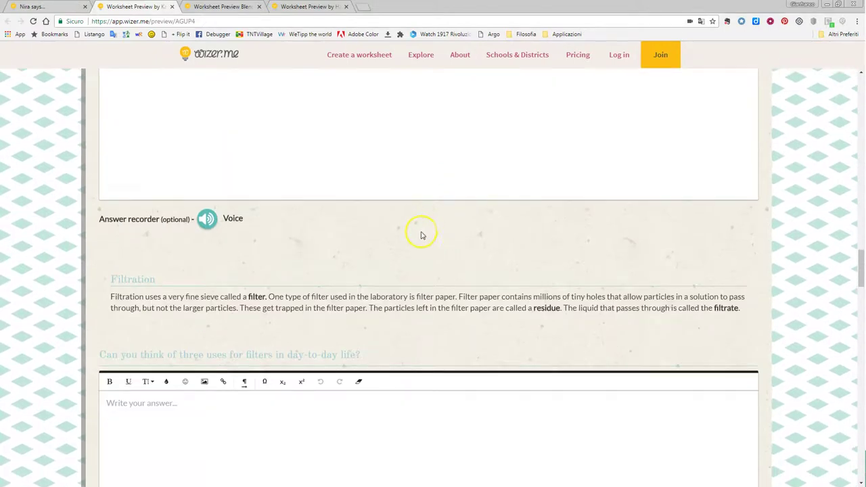
scroll(405, 240, "down", 1)
scroll(286, 260, "down", 4)
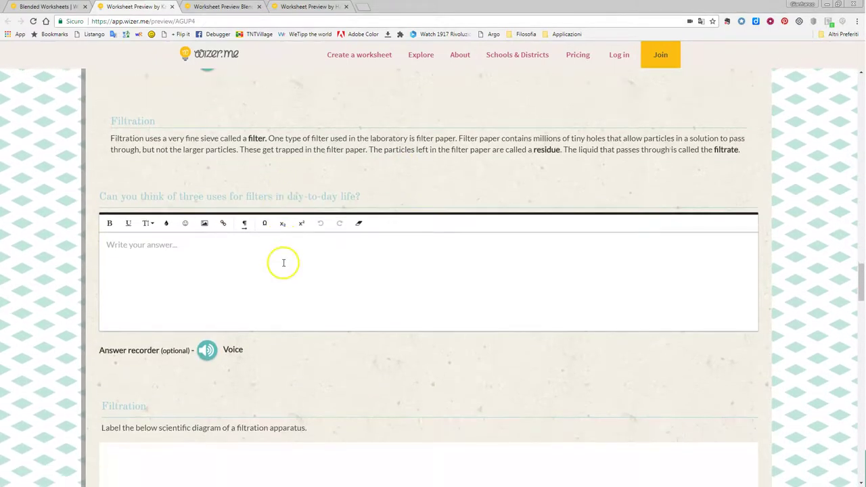
scroll(285, 268, "down", 10)
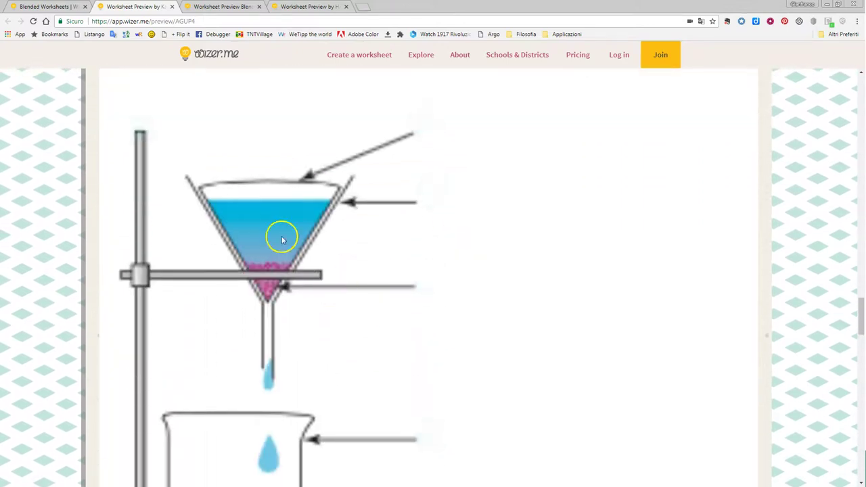
scroll(370, 225, "down", 10)
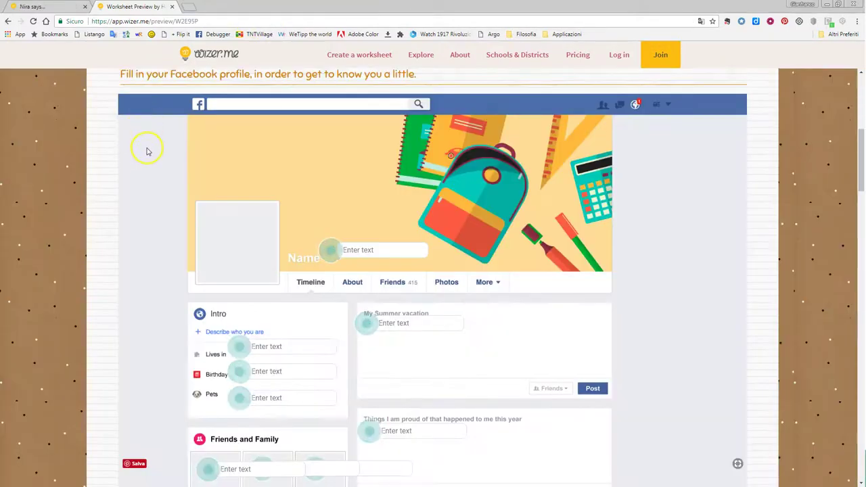
Examine the header and the Facebook profile fill-in activity of the "Let's have a great year together!" worksheet.
scroll(149, 162, "up", 5)
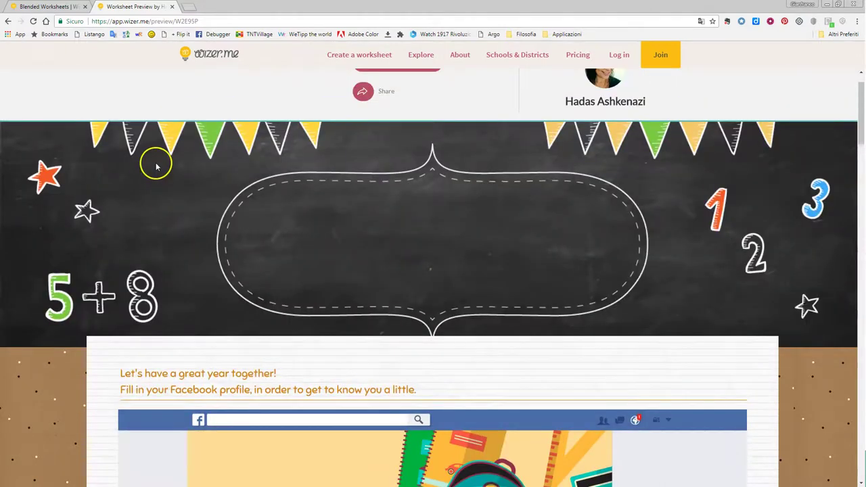
scroll(388, 182, "up", 1)
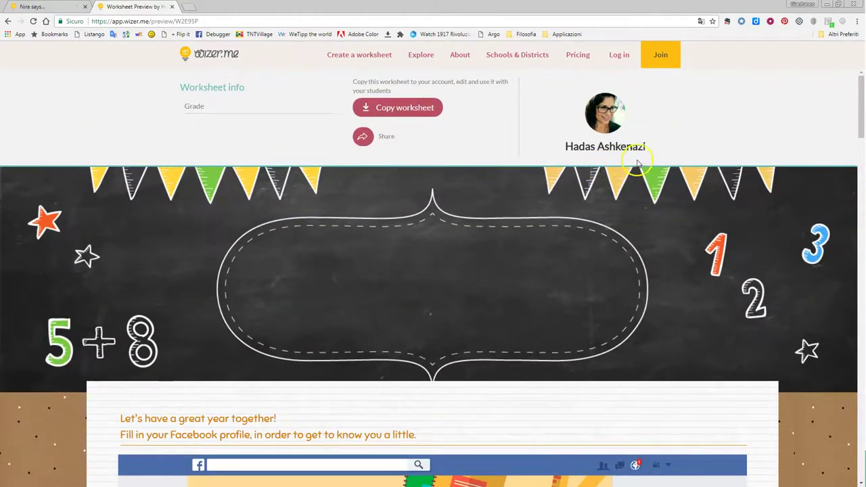
scroll(616, 177, "down", 5)
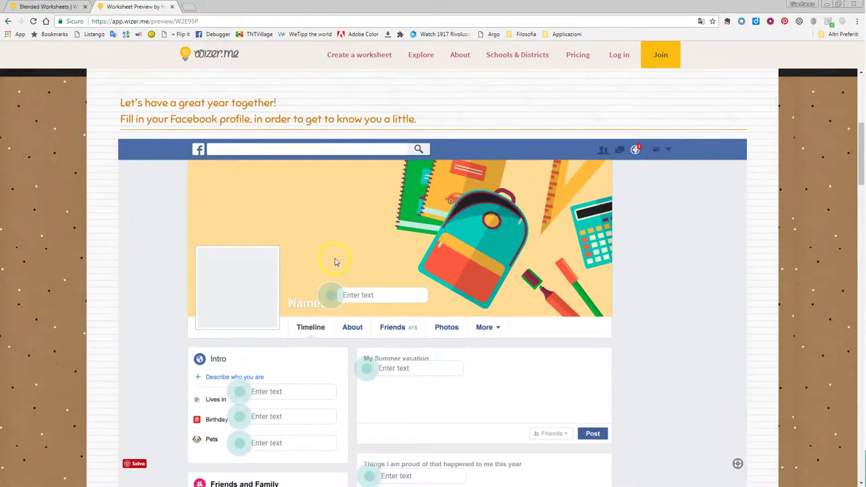
scroll(332, 257, "down", 2)
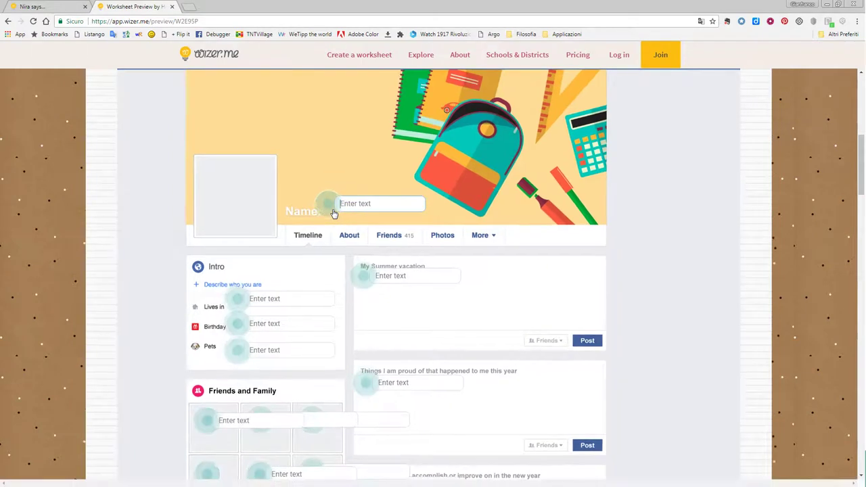
Place the cursor in the profile's "Lives in" field and examine the other text fields on the image.
left_click(232, 302)
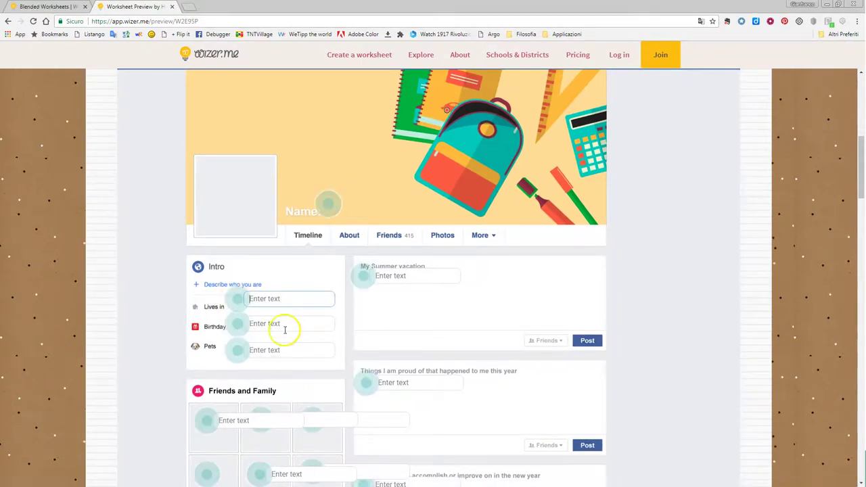
scroll(291, 330, "down", 3)
scroll(295, 329, "down", 2)
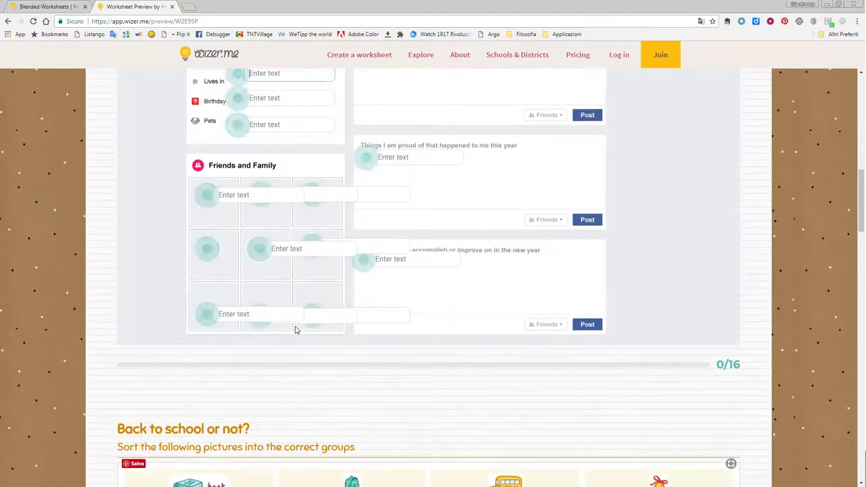
scroll(296, 329, "up", 3)
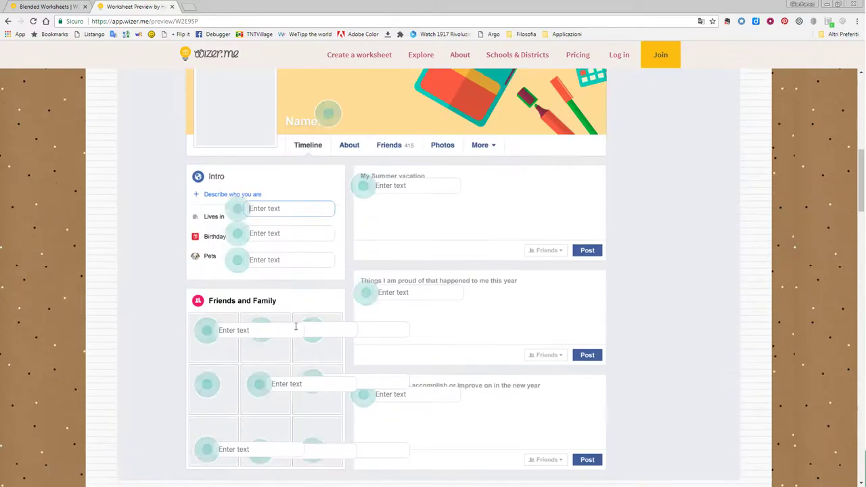
scroll(295, 329, "up", 3)
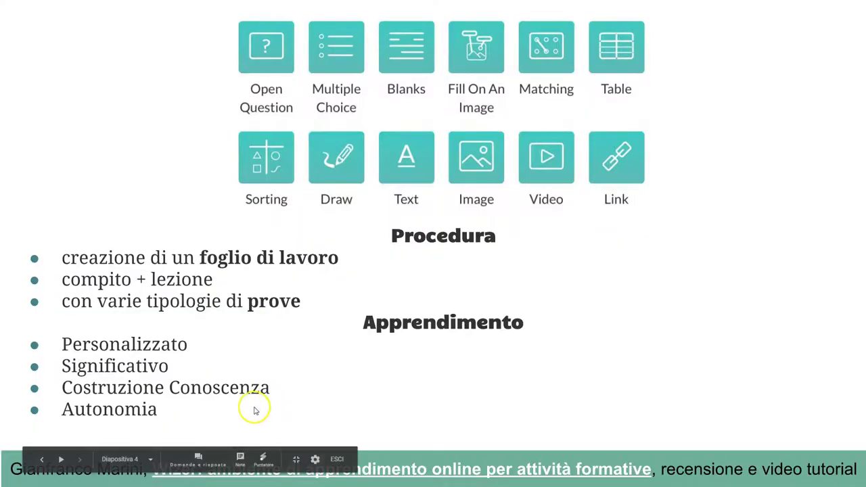
Open the blog article "Wizer: ambiente di apprendimento online per attività formative" linked on the slide and examine its video tutorials and useful links.
left_click(579, 470)
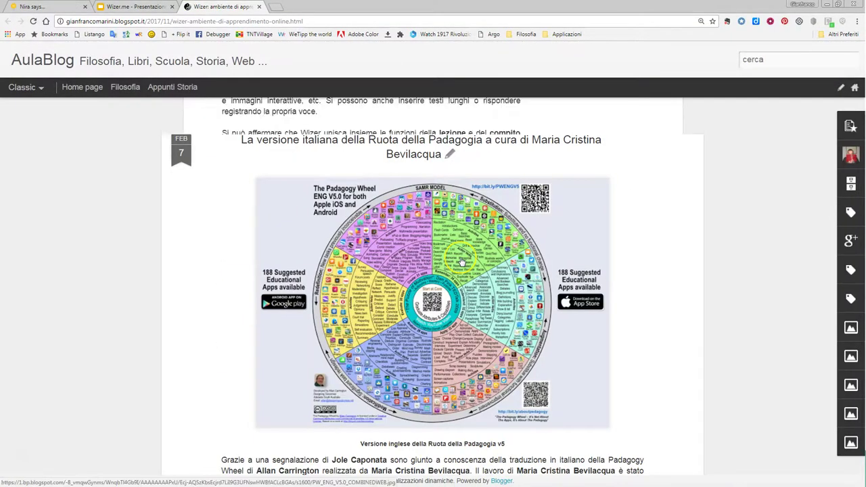
scroll(461, 261, "down", 5)
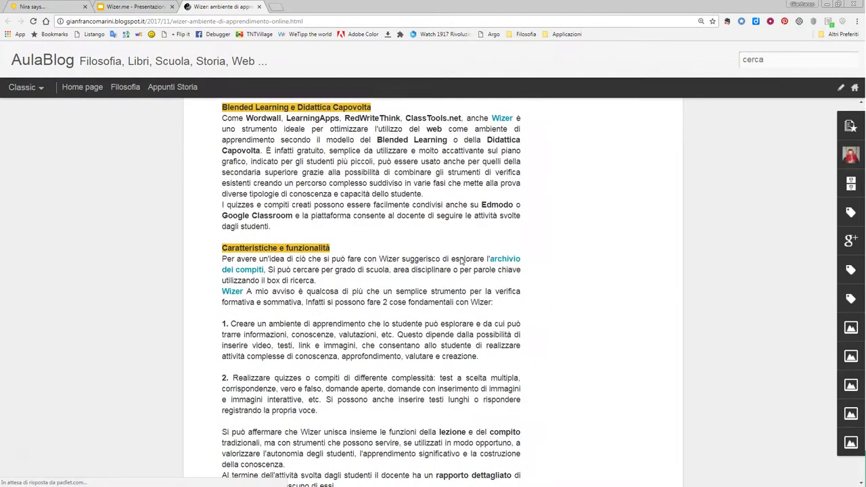
scroll(461, 262, "down", 8)
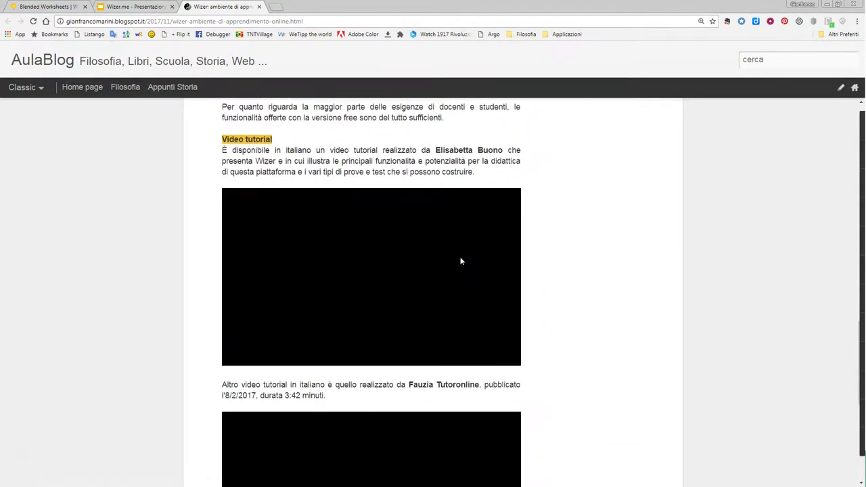
scroll(371, 214, "down", 2)
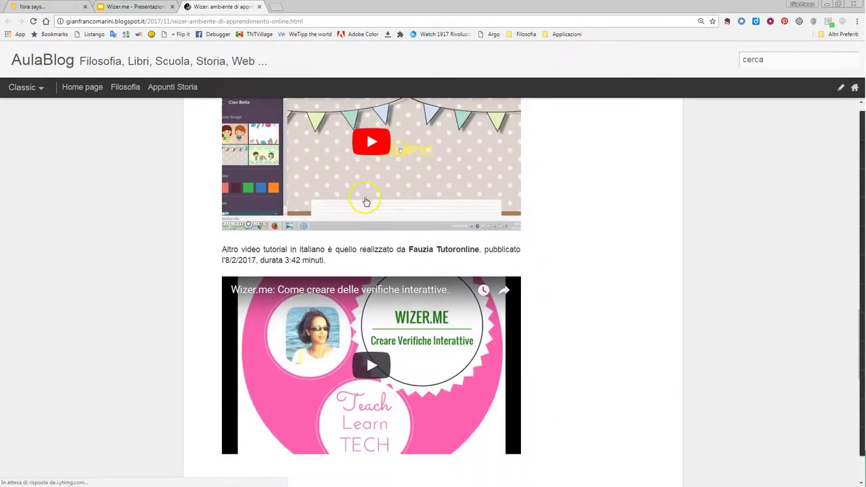
scroll(370, 216, "up", 2)
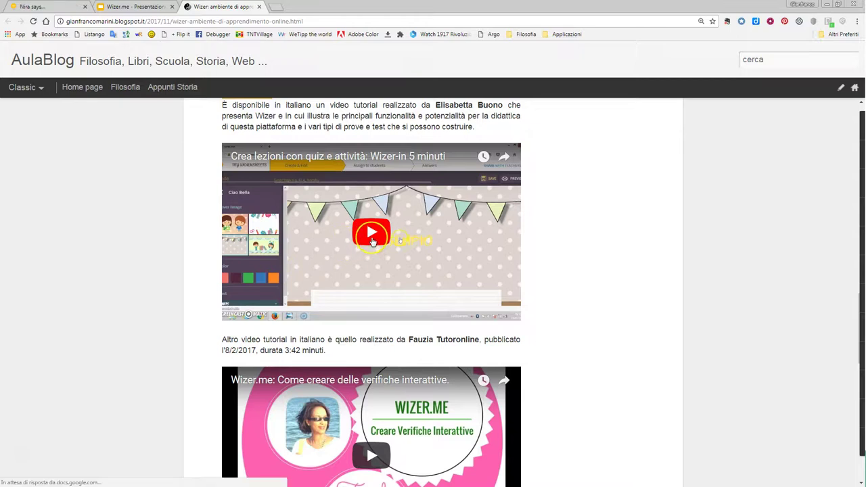
scroll(373, 241, "down", 4)
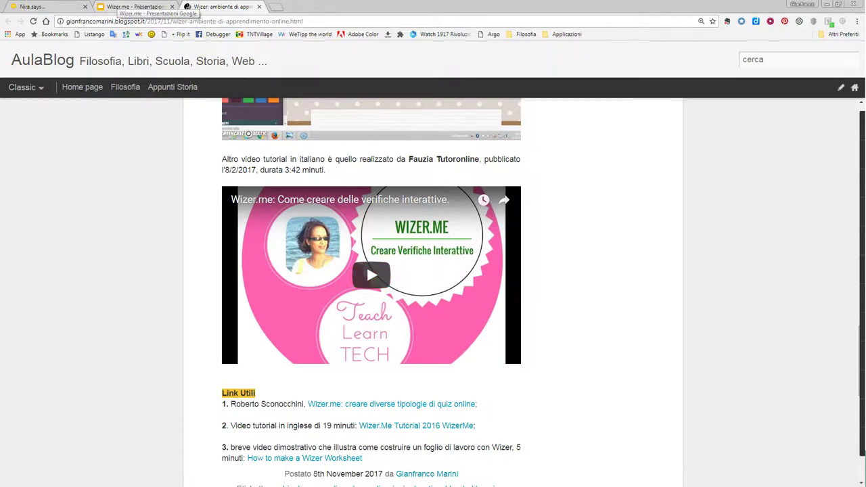
Return to Wizer.me, add a learner class named 3D for 11th Grade, and copy its class link.
left_click(135, 6)
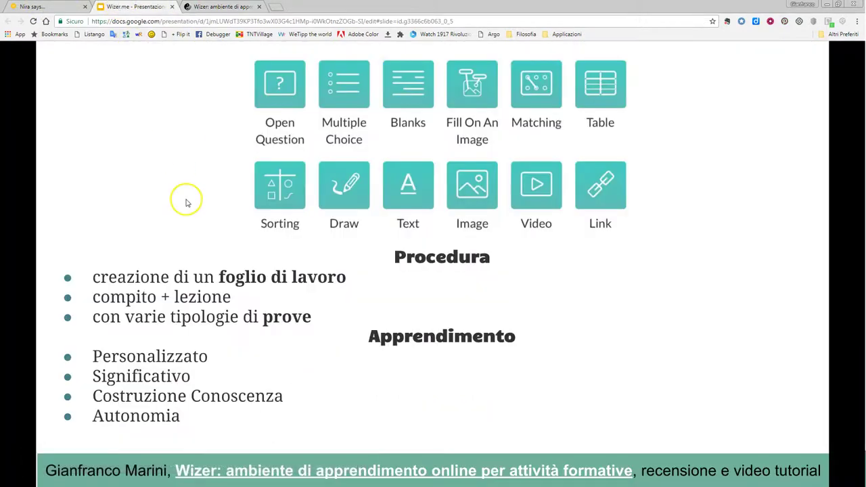
key("ctrl+shift+Tab")
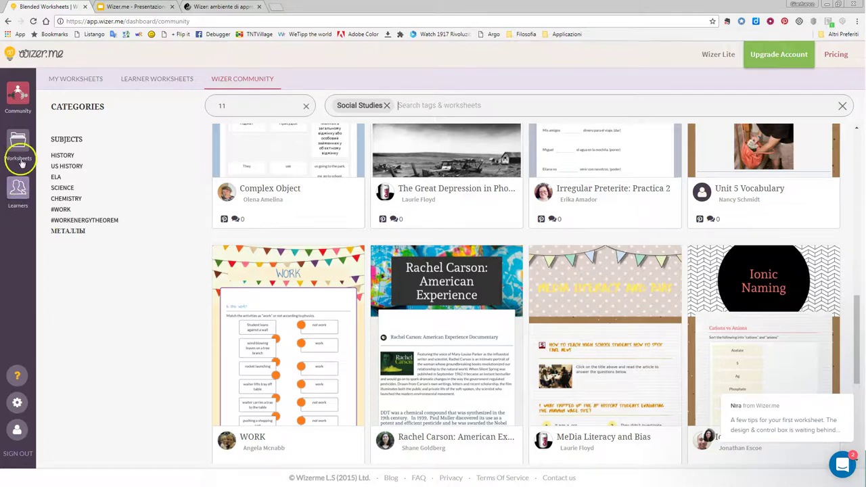
left_click(23, 193)
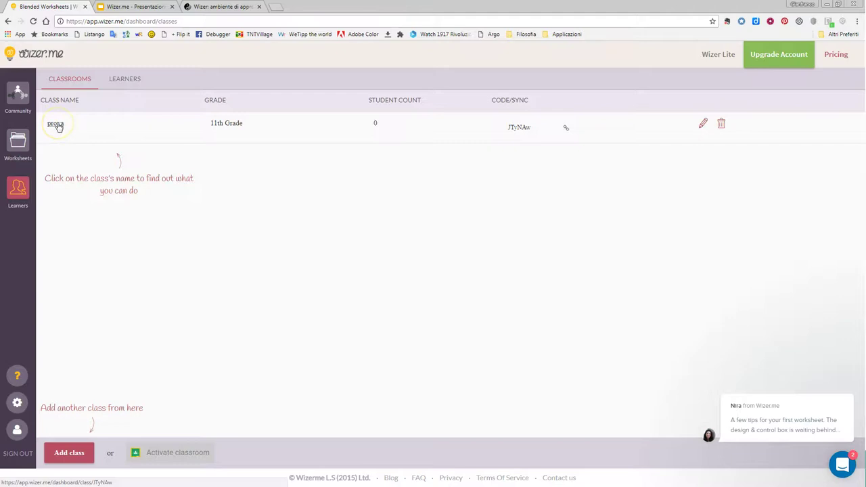
left_click(71, 453)
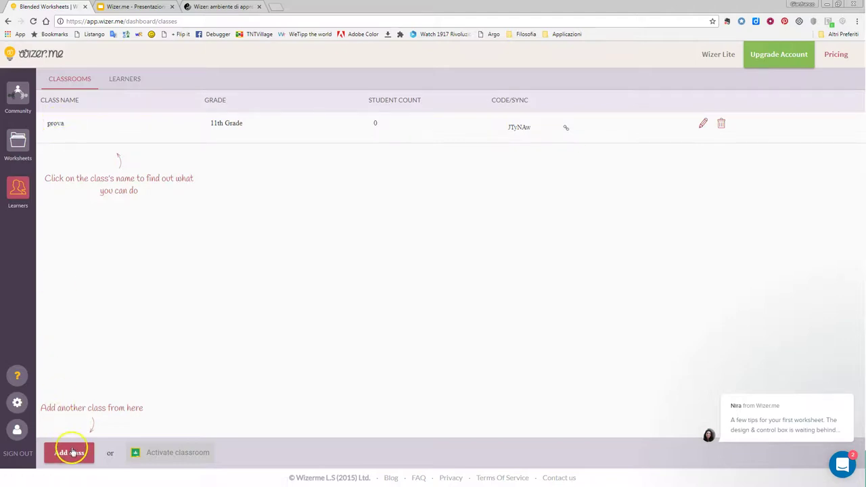
left_click(323, 204)
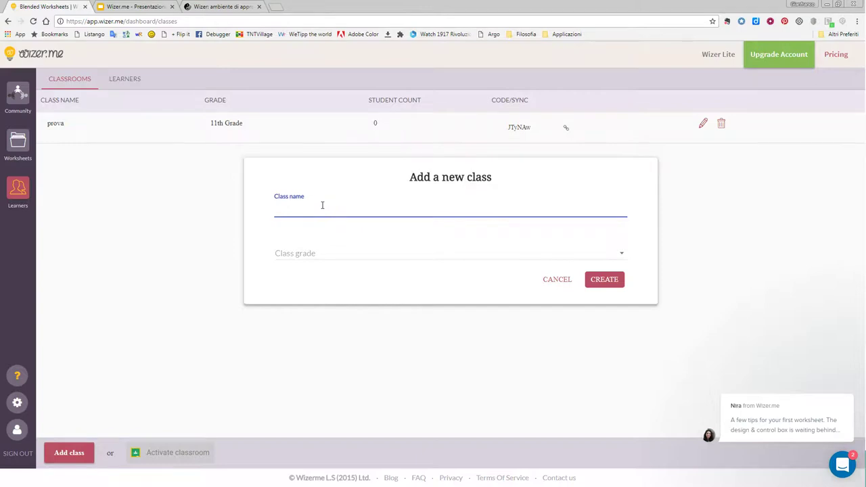
left_click(323, 253)
scroll(338, 282, "down", 1)
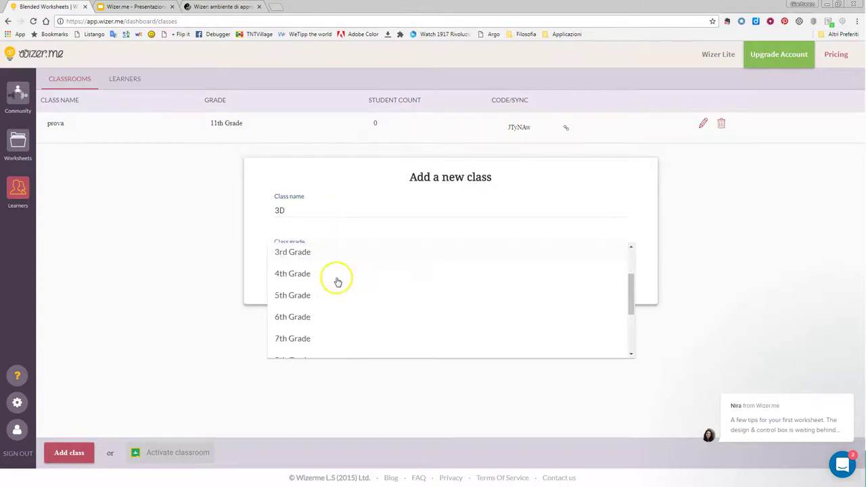
scroll(338, 282, "down", 2)
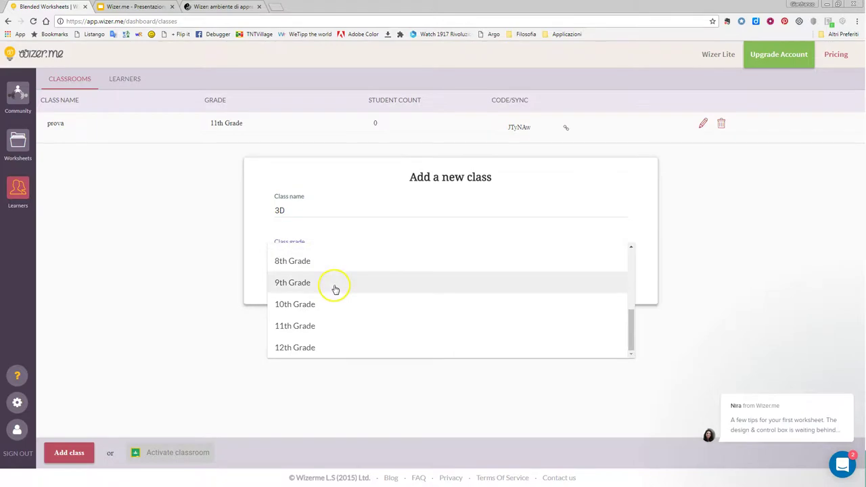
left_click(327, 326)
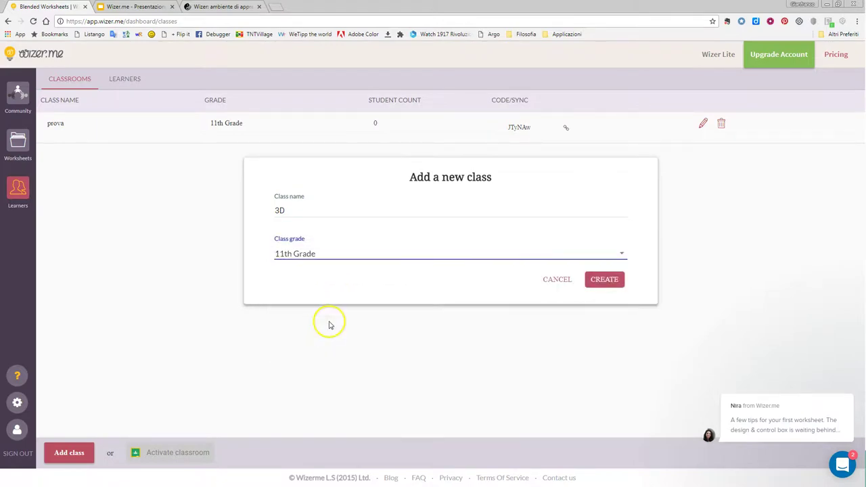
left_click(604, 280)
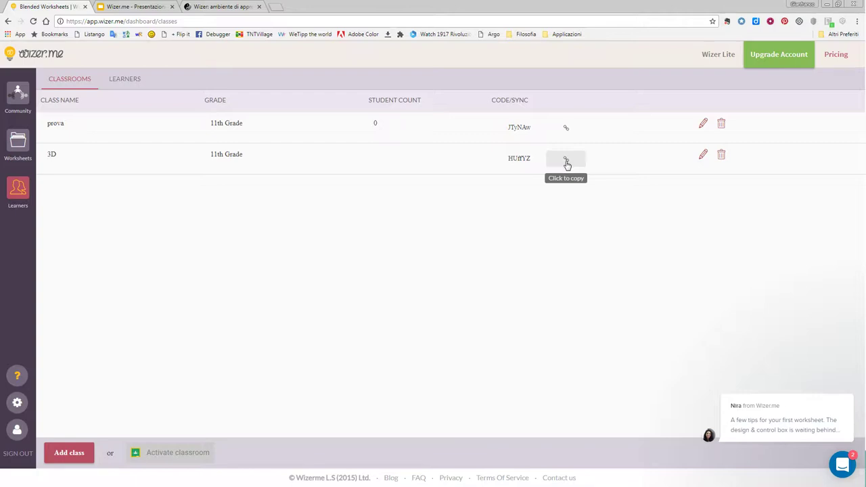
left_click(567, 162)
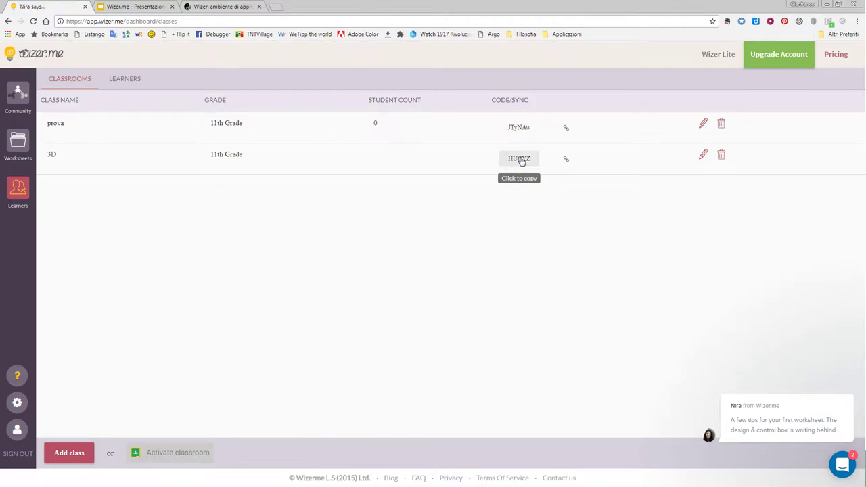
Open the worksheet "Copy of The Great Fire Chapter 2" and examine its questions in review mode.
left_click(19, 145)
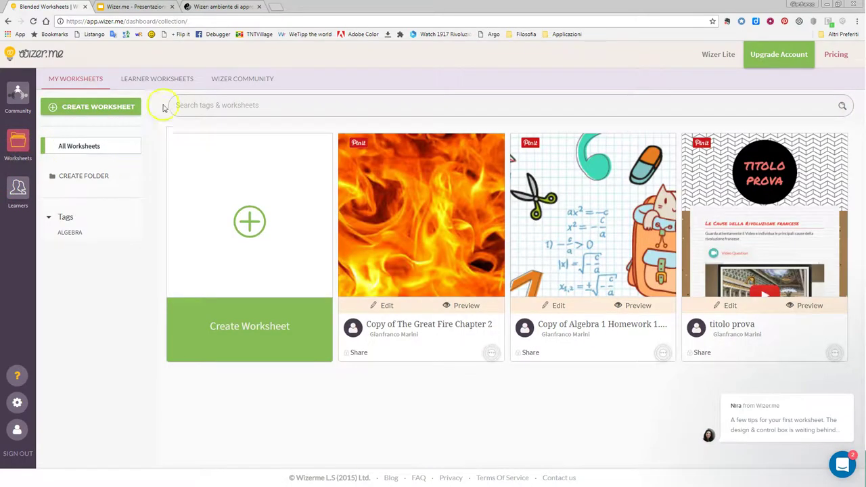
left_click(398, 235)
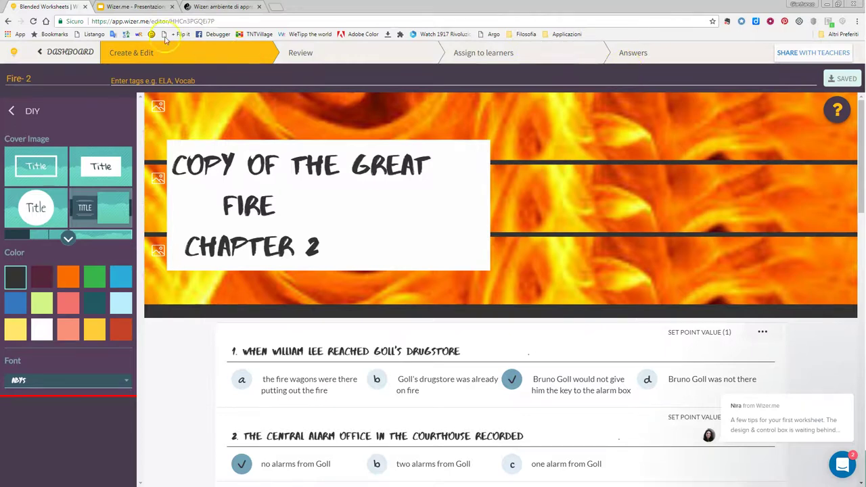
mouse_move(230, 182)
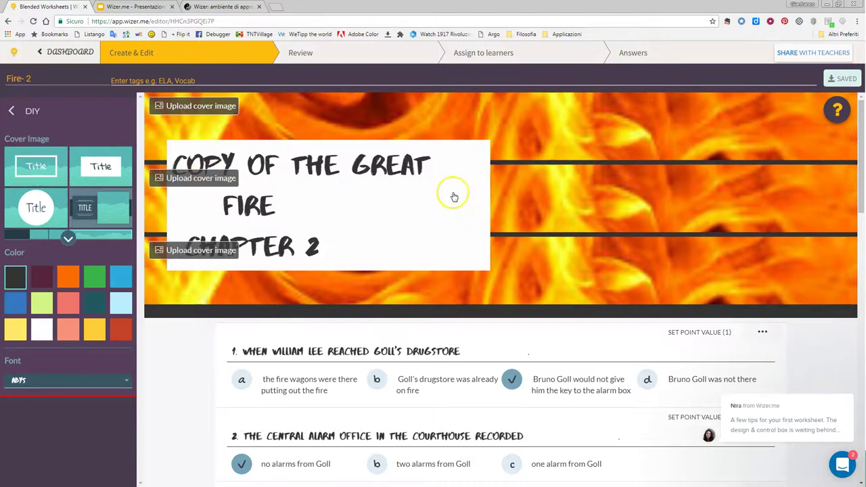
left_click(325, 57)
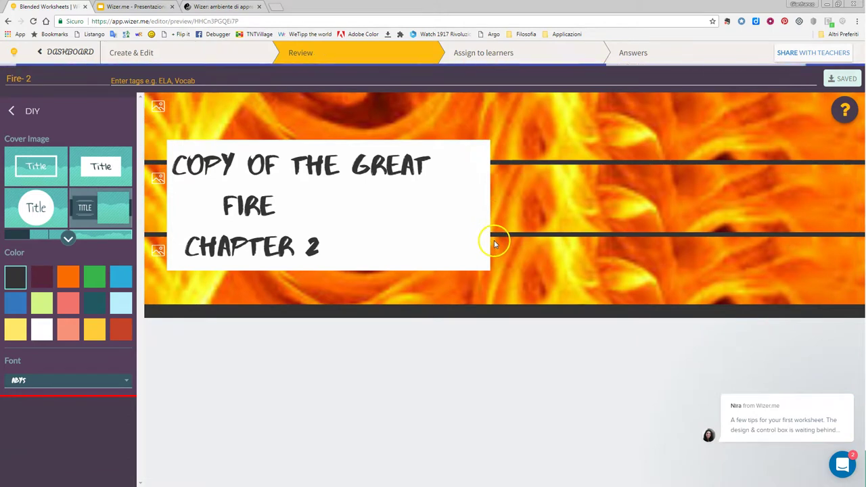
scroll(495, 245, "down", 8)
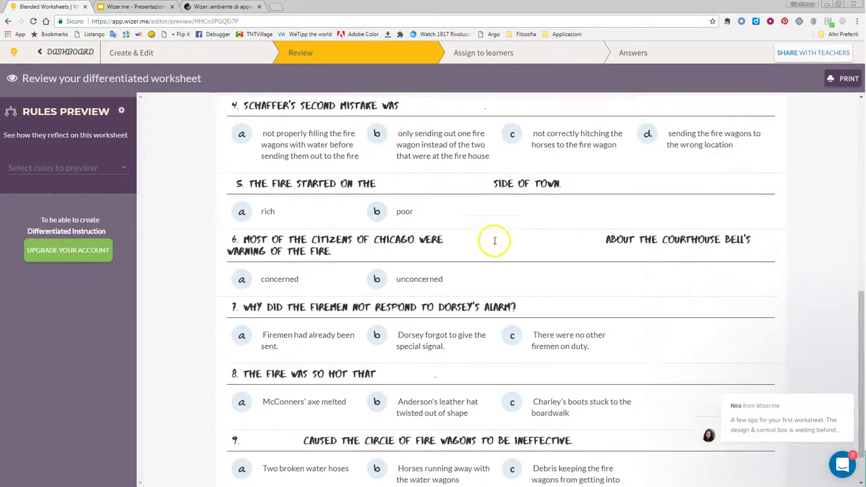
scroll(495, 244, "up", 8)
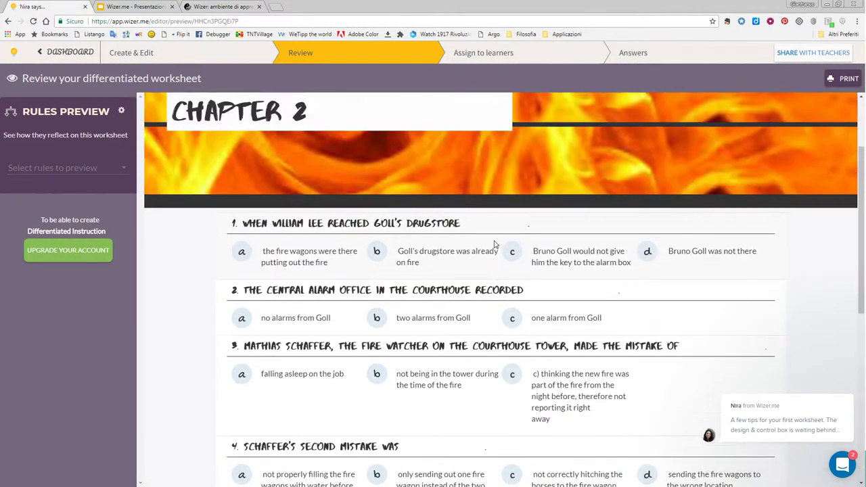
Create a link assignment named "prova" for the worksheet and display its shareable student link.
left_click(490, 61)
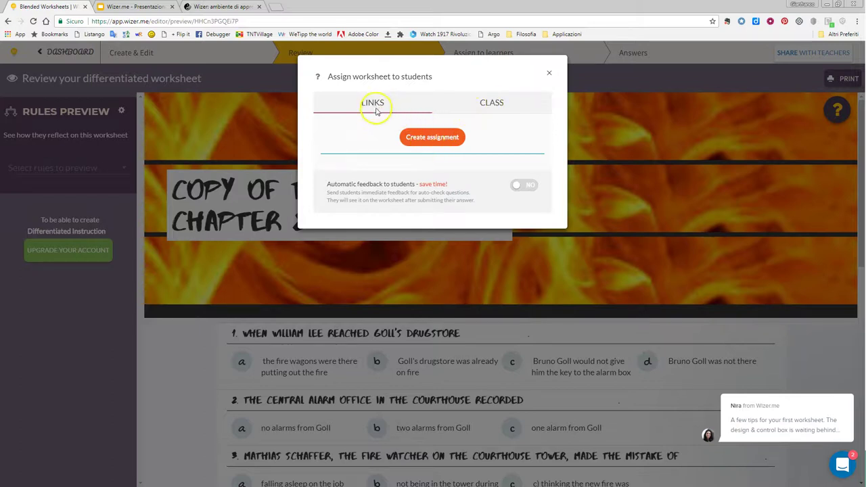
left_click(421, 143)
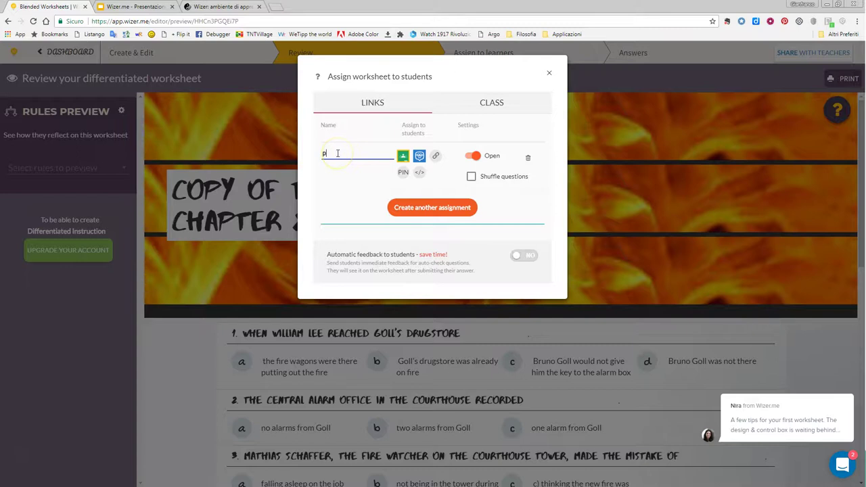
left_click(437, 157)
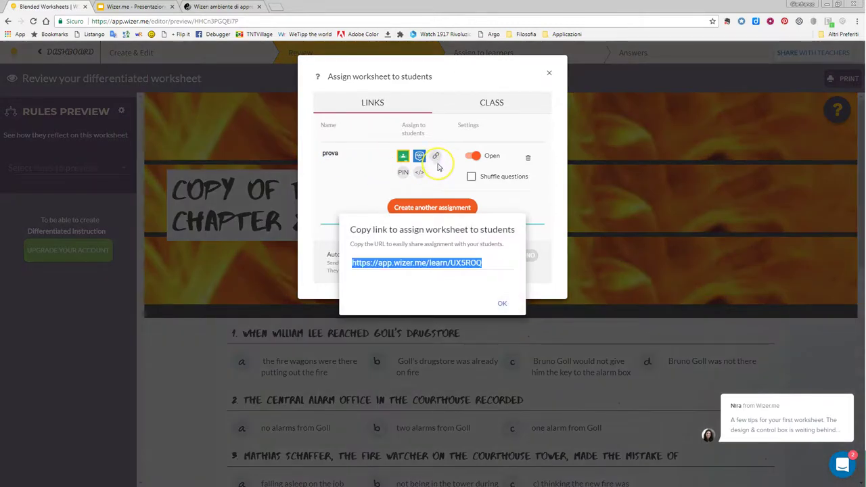
left_click(404, 175)
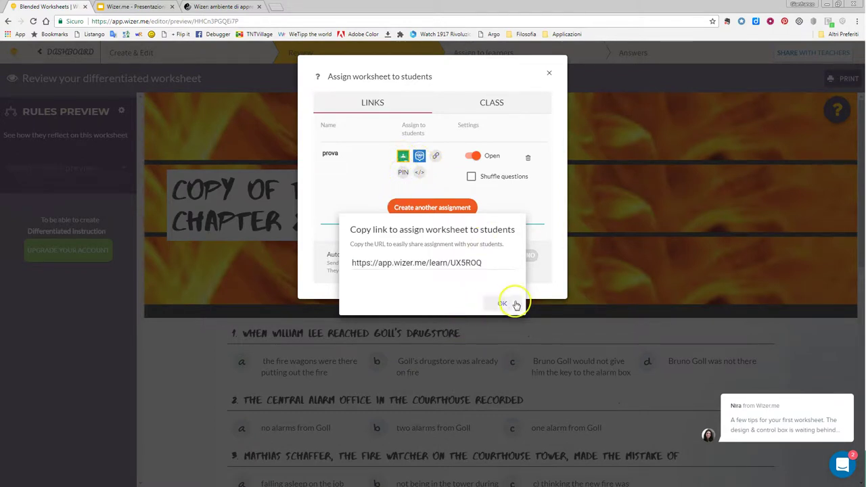
left_click(501, 303)
Display the assignment's PIN and embed code, and turn on automatic feedback to students.
left_click(404, 175)
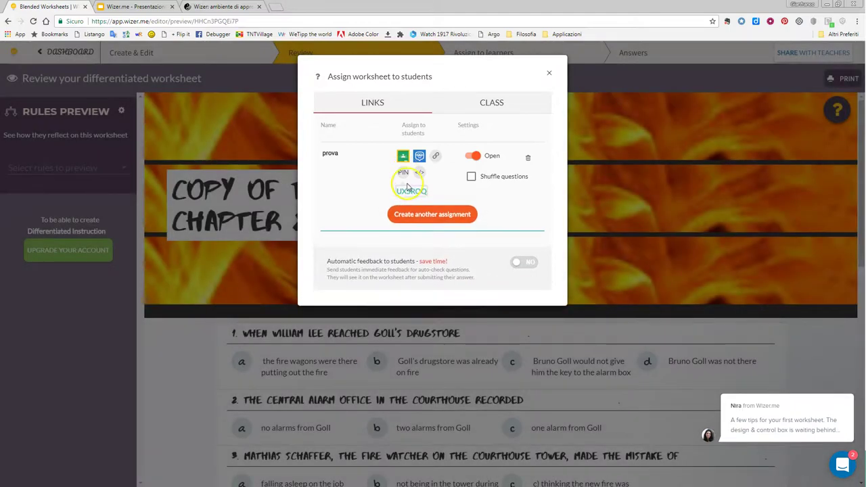
left_click(420, 175)
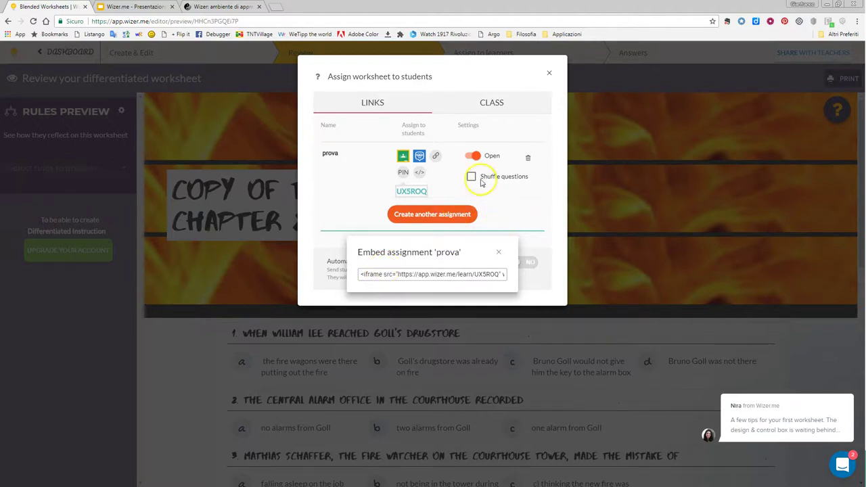
left_click(492, 235)
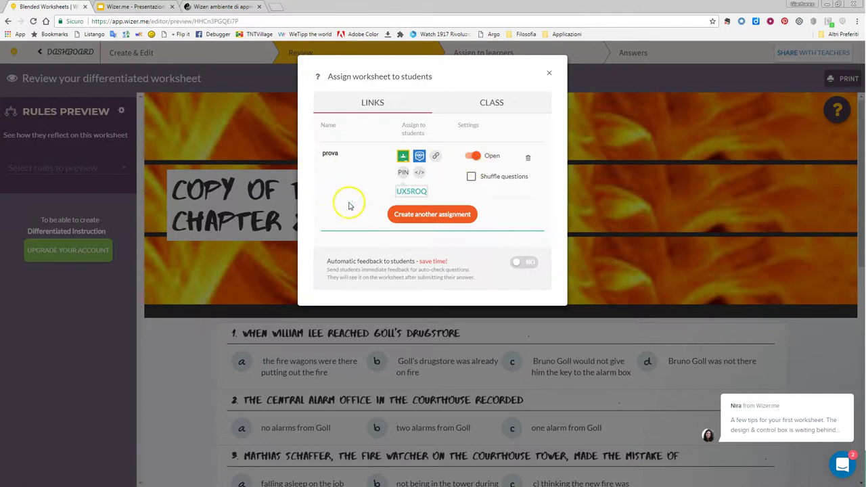
left_click(526, 263)
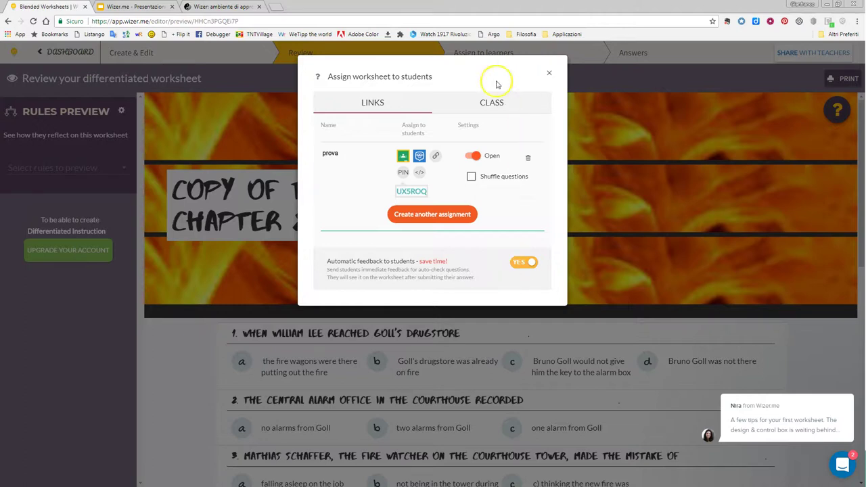
Start a class assignment with the class "prova" selected and close it without assigning the worksheet.
left_click(490, 109)
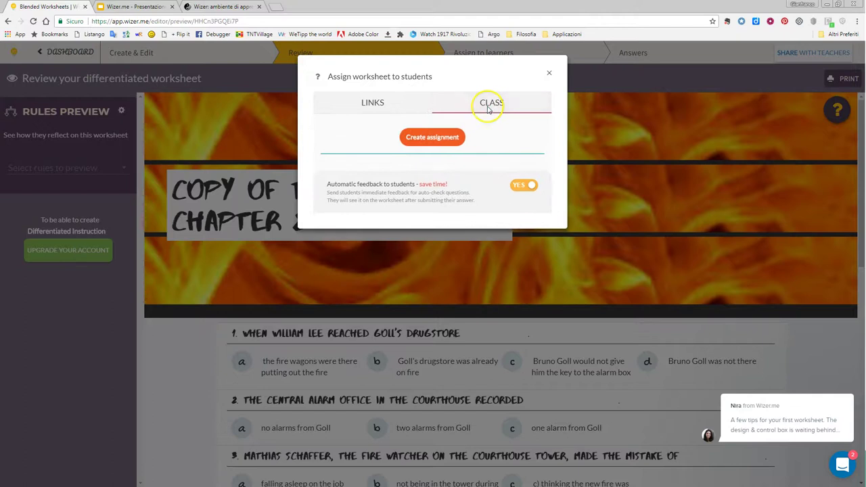
left_click(438, 148)
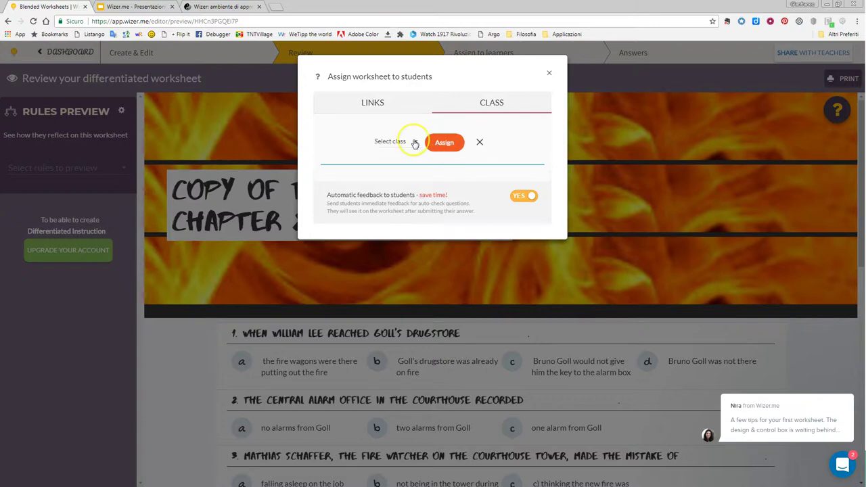
left_click(415, 144)
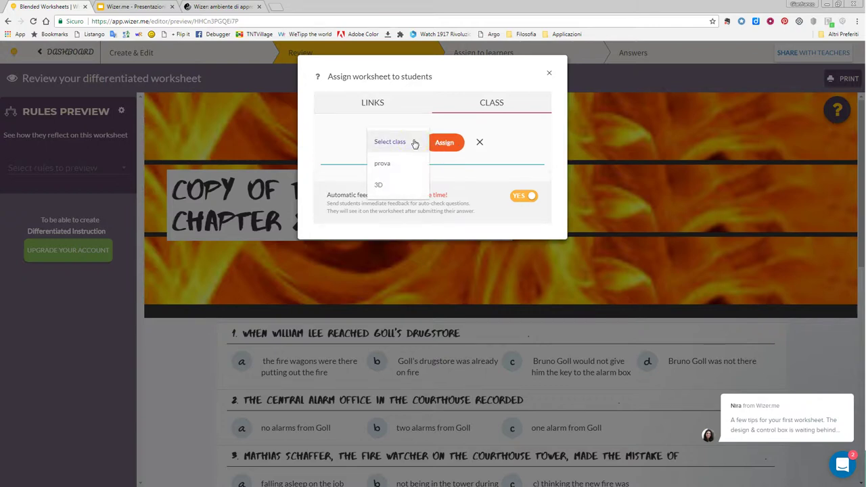
left_click(384, 165)
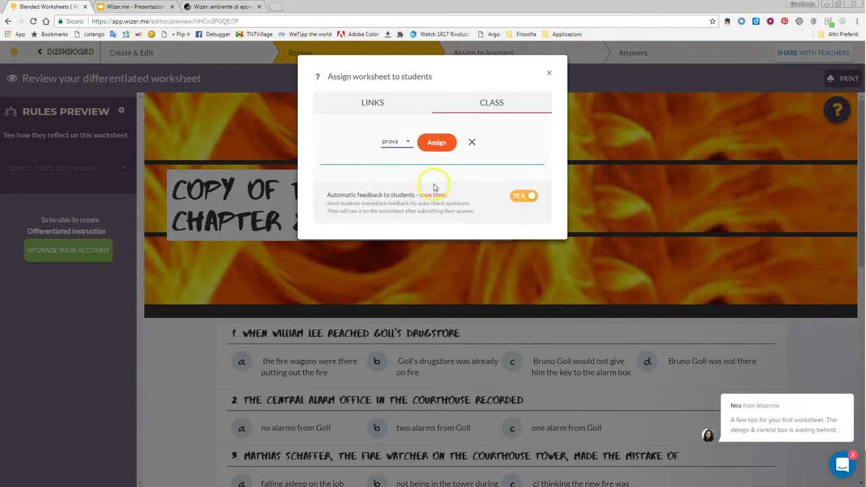
left_click(550, 73)
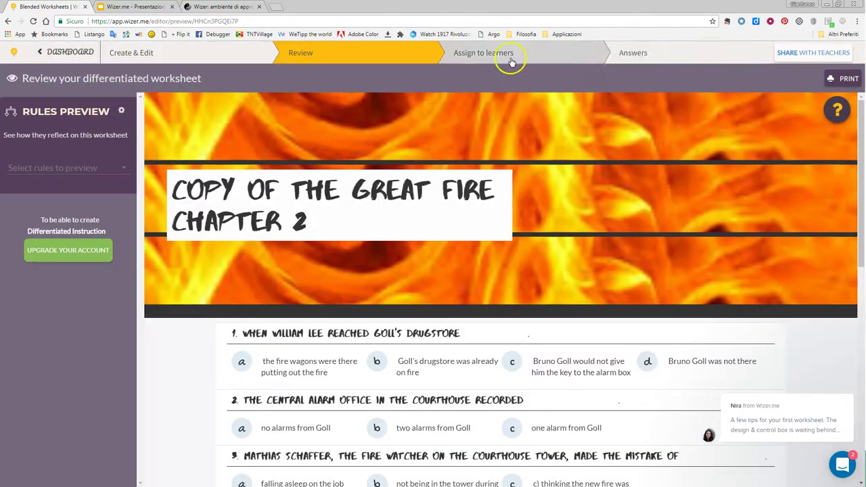
Check the student answers for the "prova" assignment and open the options for sharing the worksheet with teachers.
left_click(643, 54)
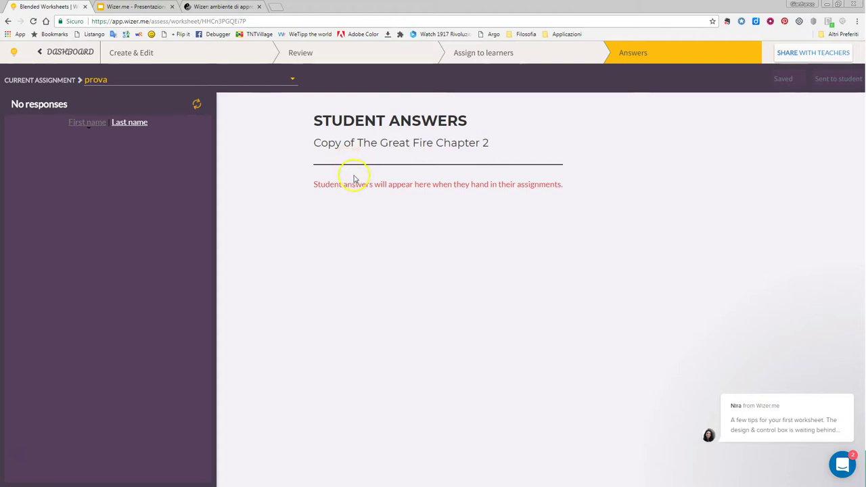
left_click(812, 53)
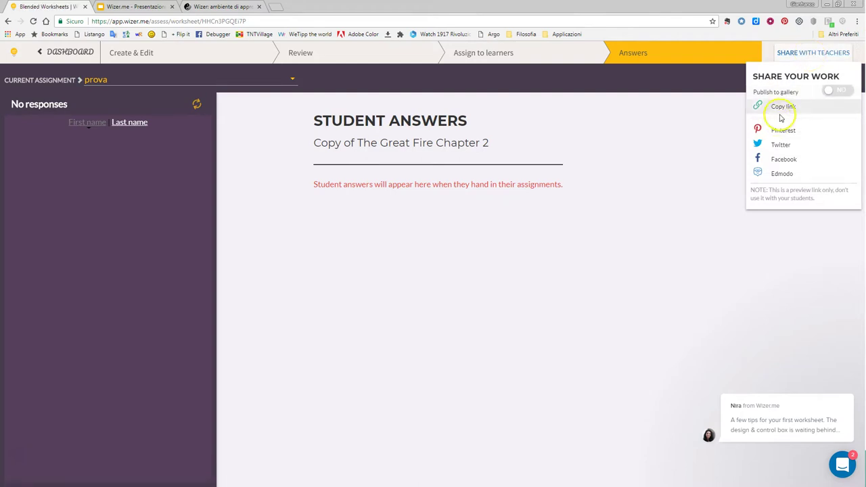
Turn on publishing of the worksheet to the gallery, switch it off again, and reopen the sharing options.
left_click(836, 90)
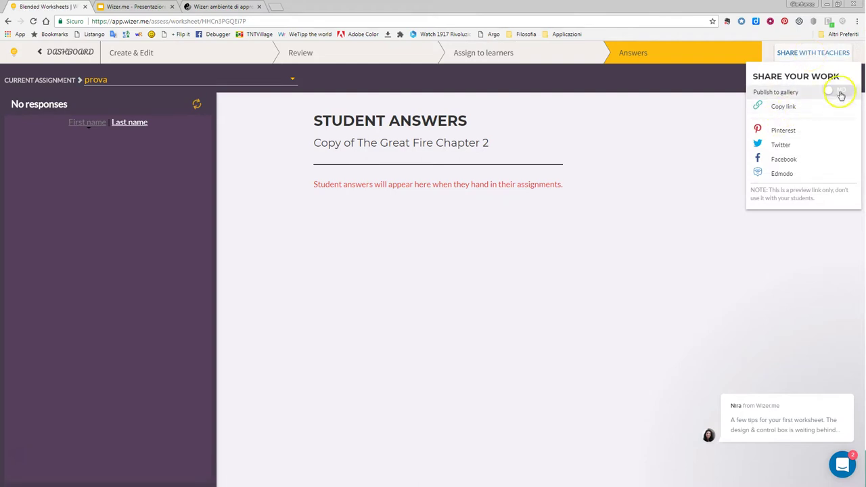
left_click(820, 54)
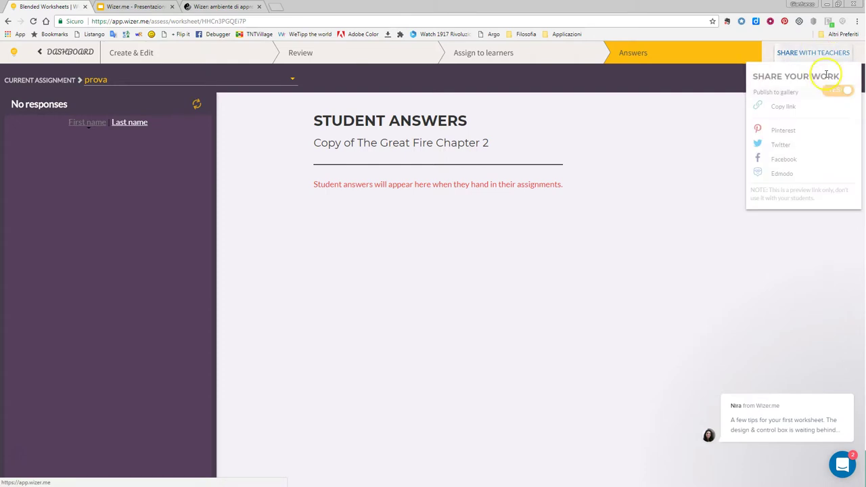
left_click(836, 90)
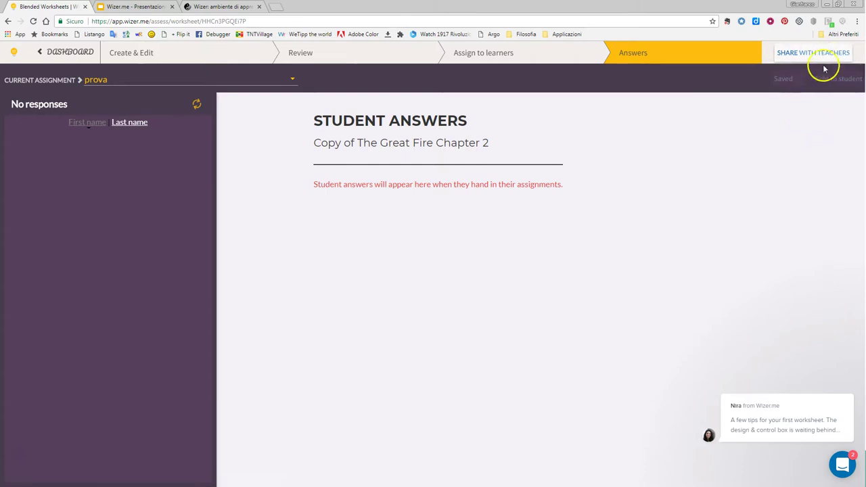
left_click(829, 56)
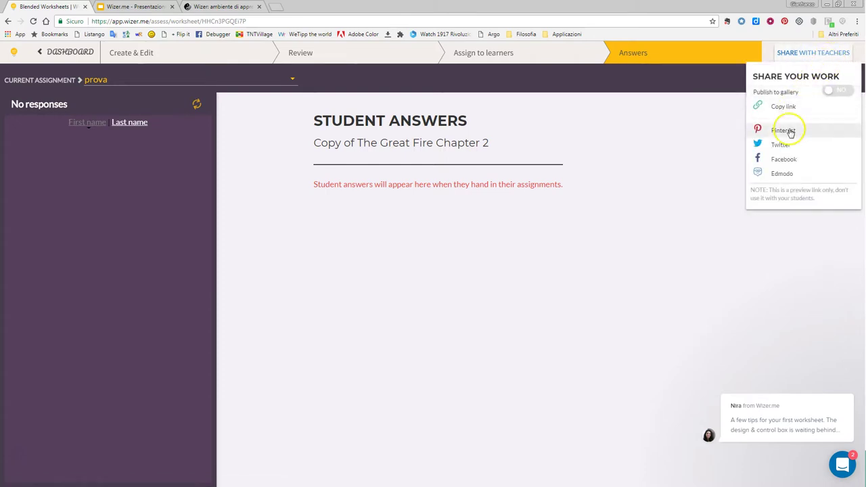